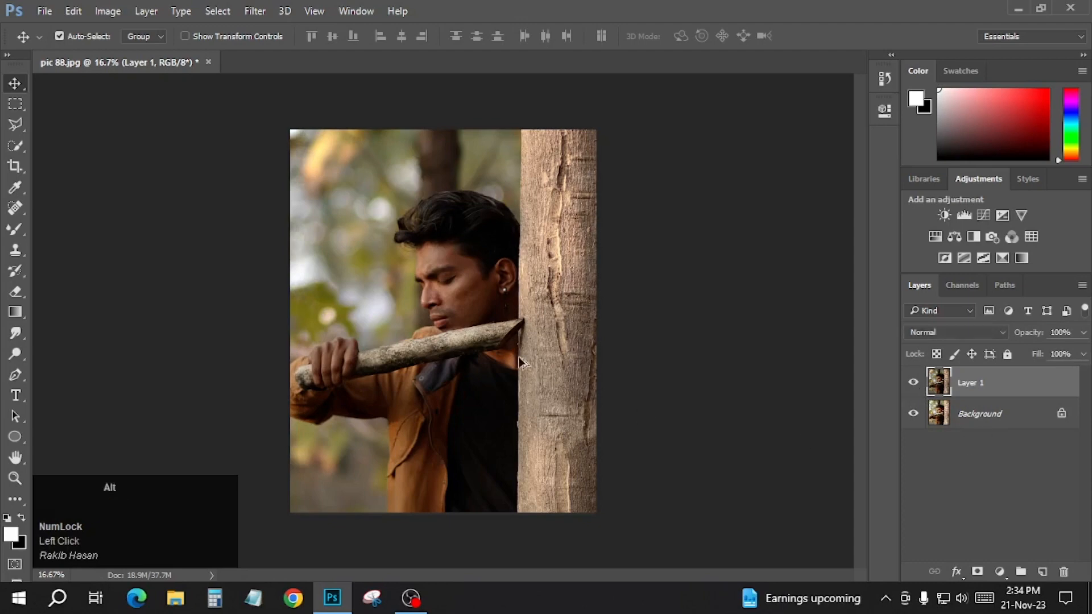
- Browse the files to open as far as the mass edit folder inside All Editing Png on drive D
scroll(510, 362, "up", 1, "alt")
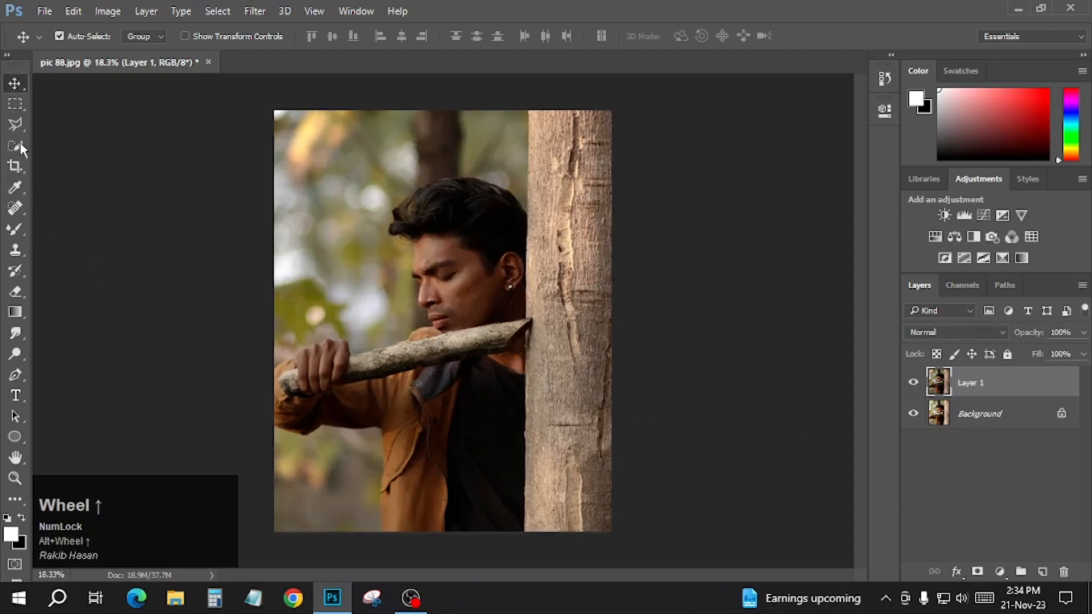
left_click(46, 11)
left_click(56, 44)
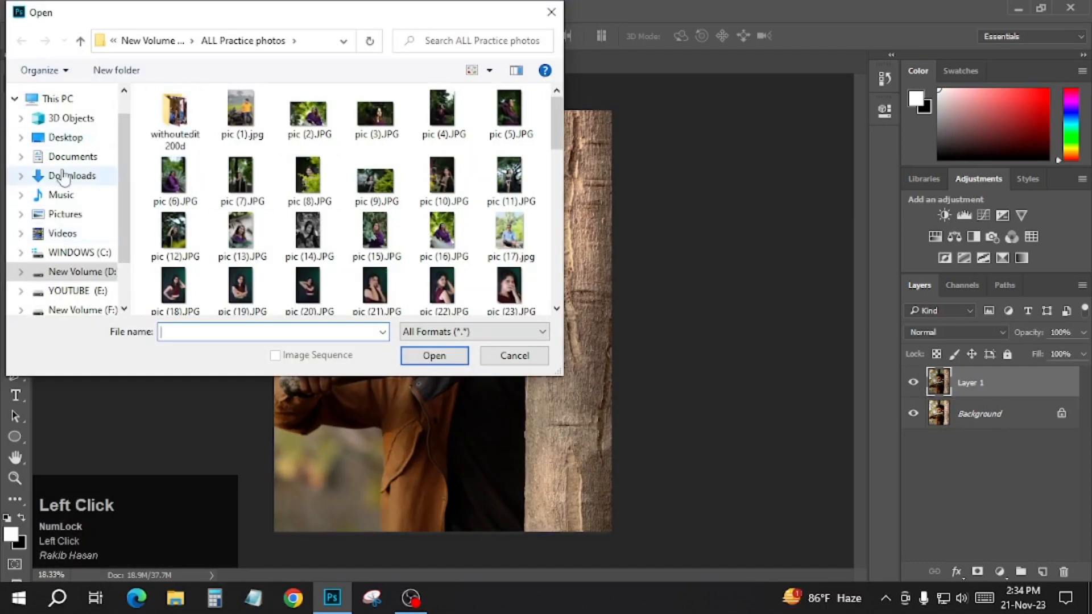
left_click(85, 271)
double_click(301, 123)
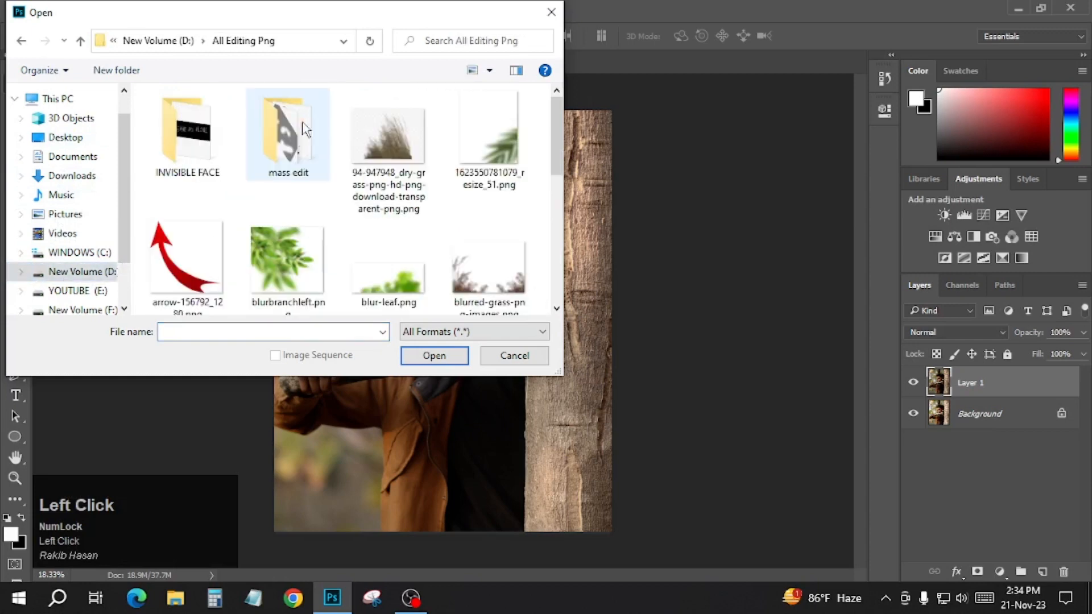
scroll(364, 227, "down", 3)
scroll(364, 227, "up", 3)
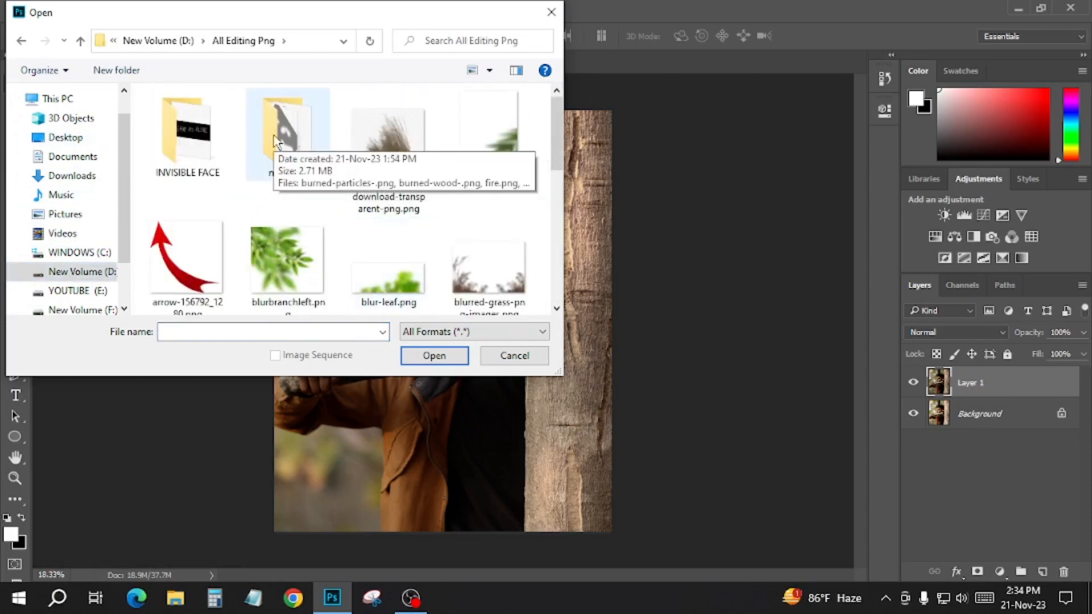
double_click(288, 149)
- Open burned-particles-.png, burned-wood-.png, fire.png and particles.png together from the mass edit folder
left_click(188, 131, "ctrl")
left_click(292, 131, "ctrl")
left_click(394, 131, "ctrl")
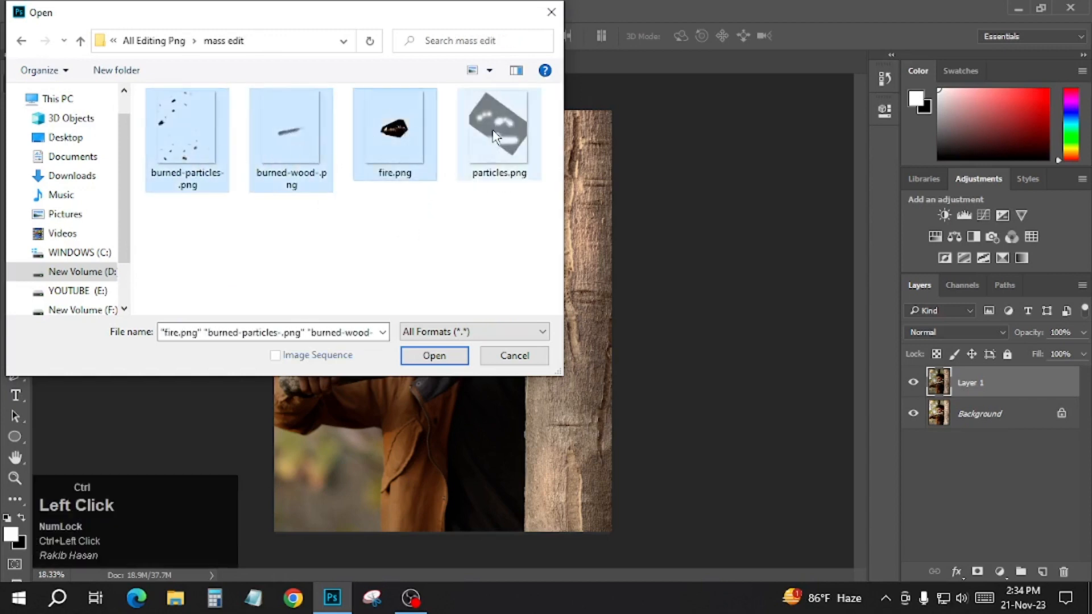
left_click(509, 99, "ctrl")
left_click(489, 70)
left_click(546, 90)
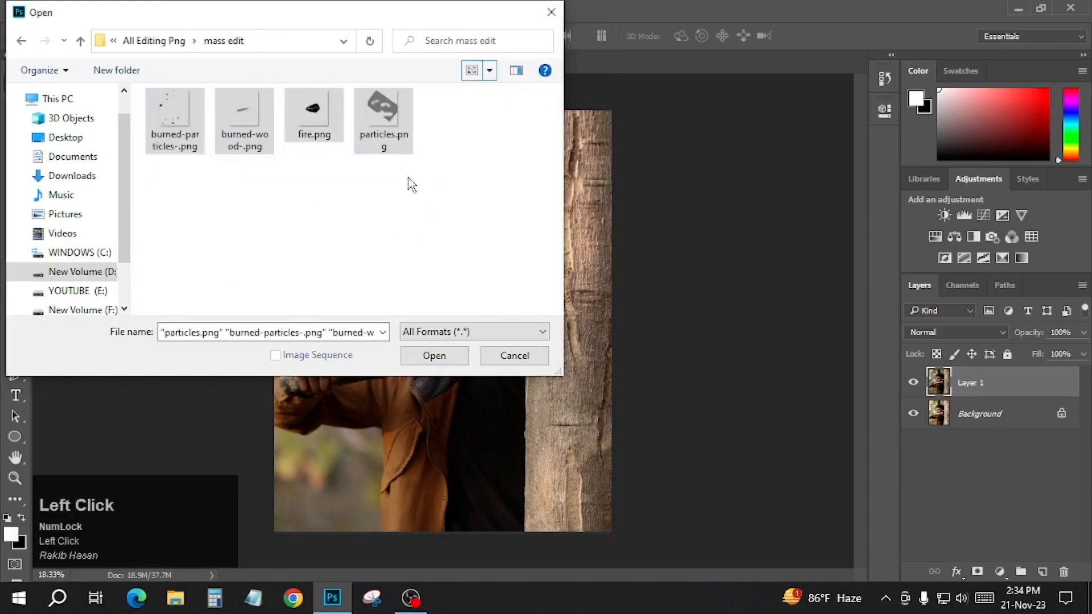
left_click(443, 358)
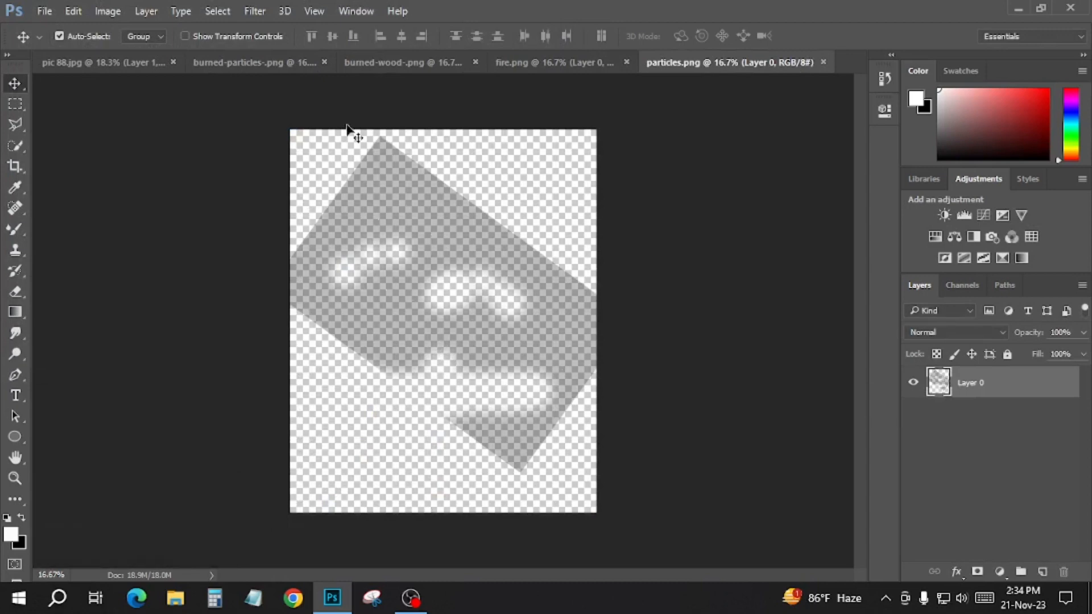
- Copy the charred wood from burned-wood-.png into the pic 88.jpg document, over the stick
left_click(143, 63)
left_click(296, 63)
left_click(409, 63)
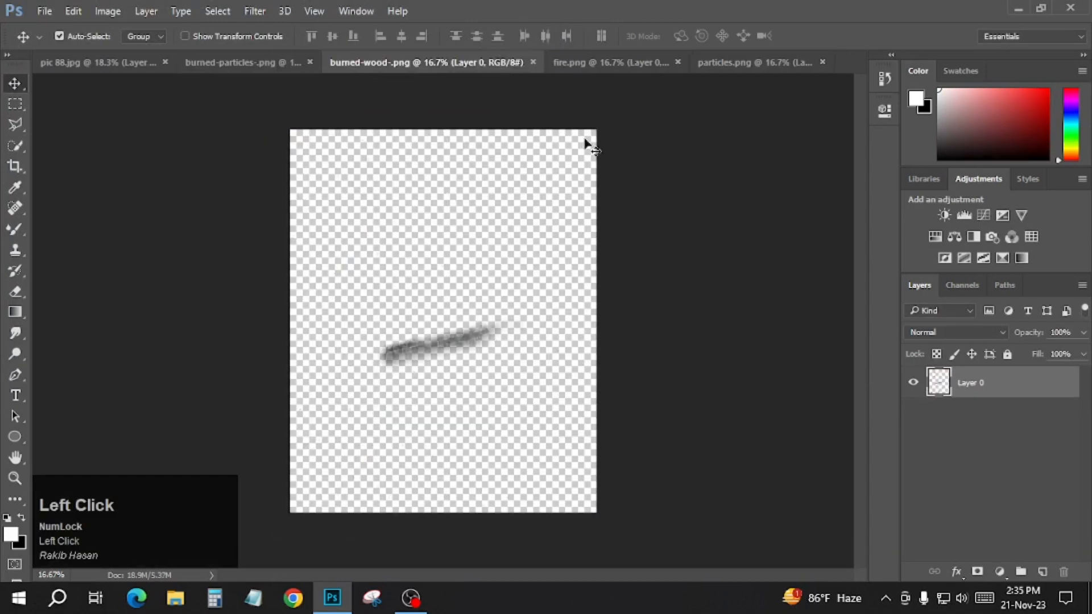
mouse_move(452, 340)
left_mouse_down()
mouse_move(130, 76)
mouse_move(426, 337)
mouse_move(488, 337)
left_mouse_up()
- Scale the burned-wood layer up from its center to about 105% to cover the end of the stick
key("ctrl+t")
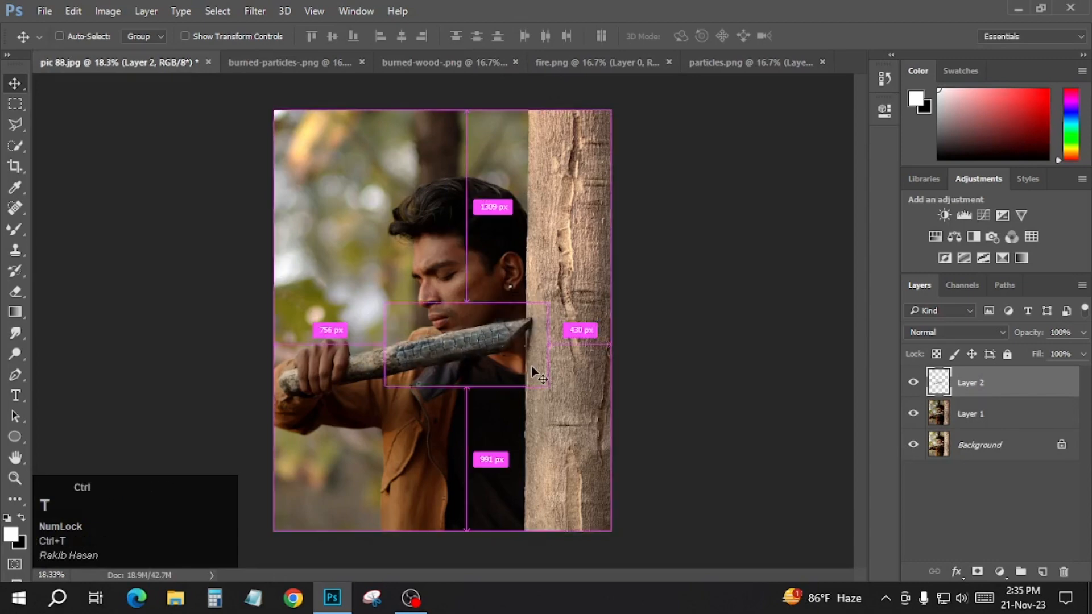
left_click_drag(543, 384, 553, 389)
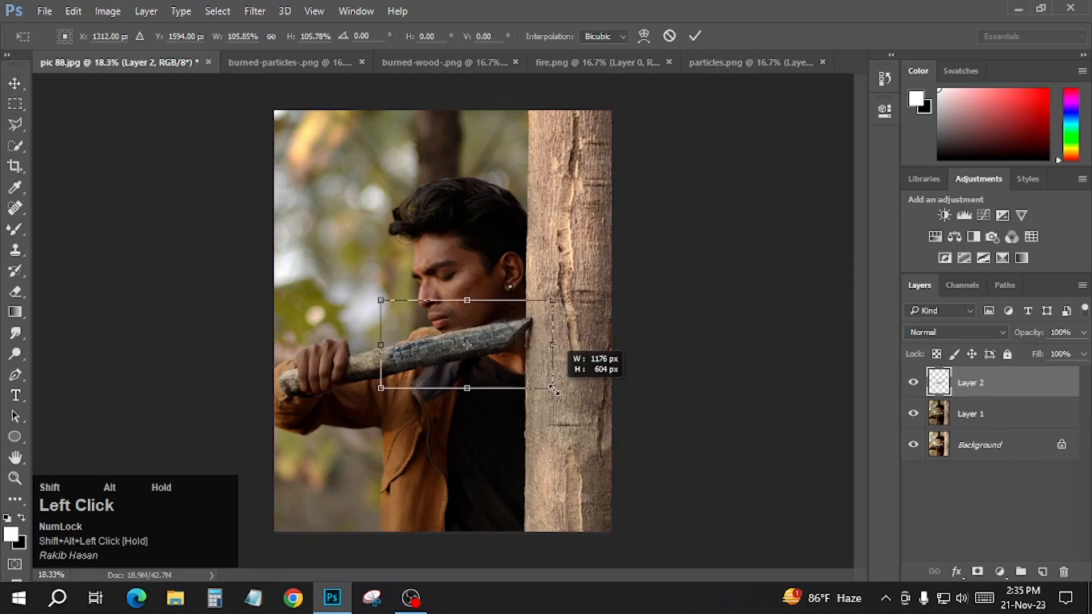
left_click_drag(553, 389, 551, 388)
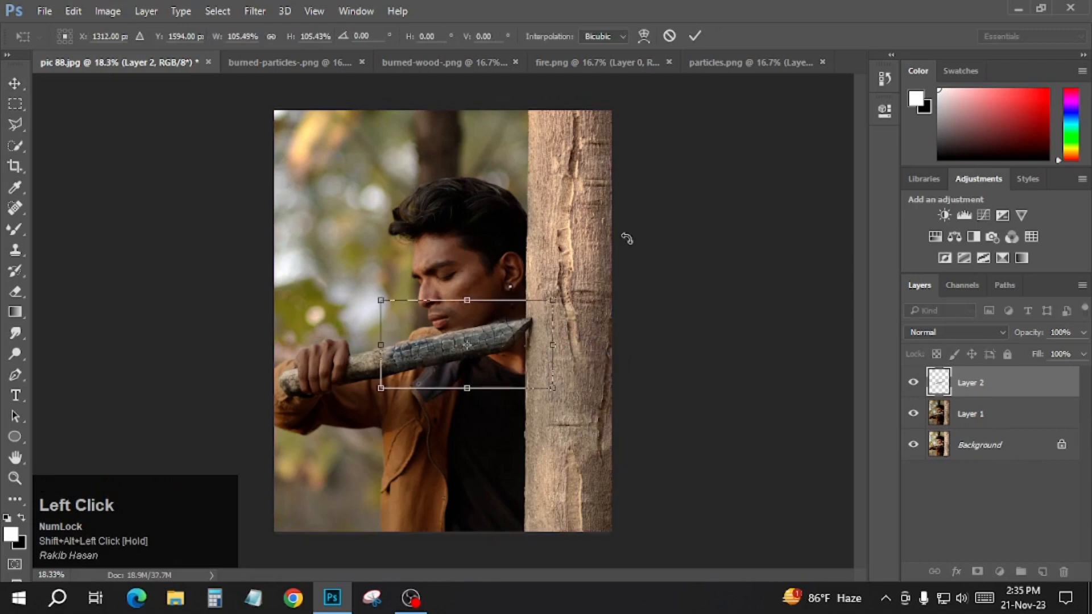
left_click(694, 36)
- Copy the flames from fire.png into the pic 88.jpg document and place them over the charred part of the stick
scroll(495, 357, "up", 4)
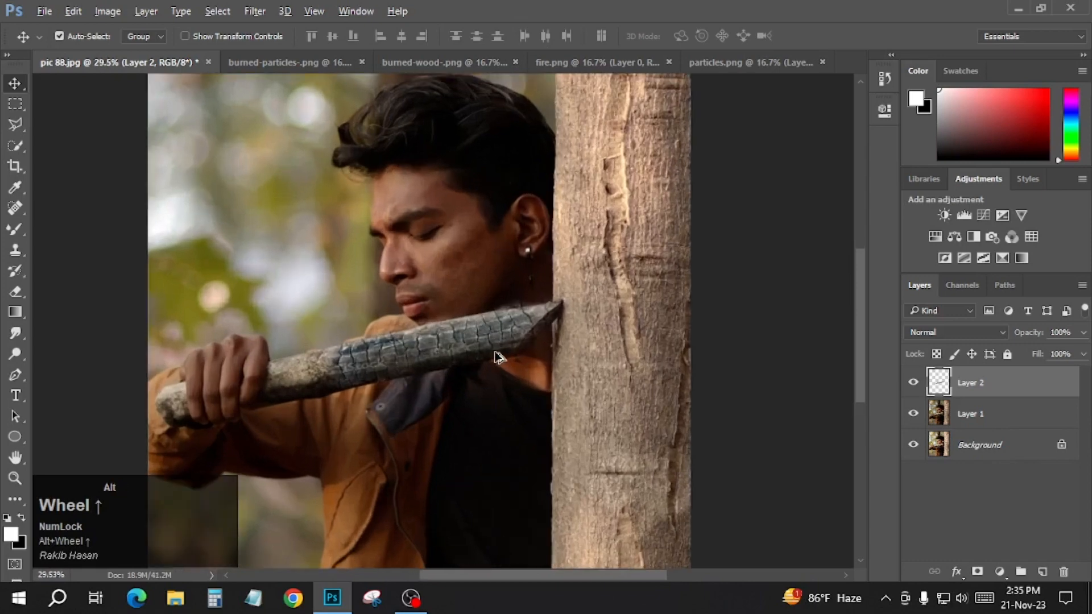
scroll(495, 357, "down", 3)
scroll(495, 357, "up", 1)
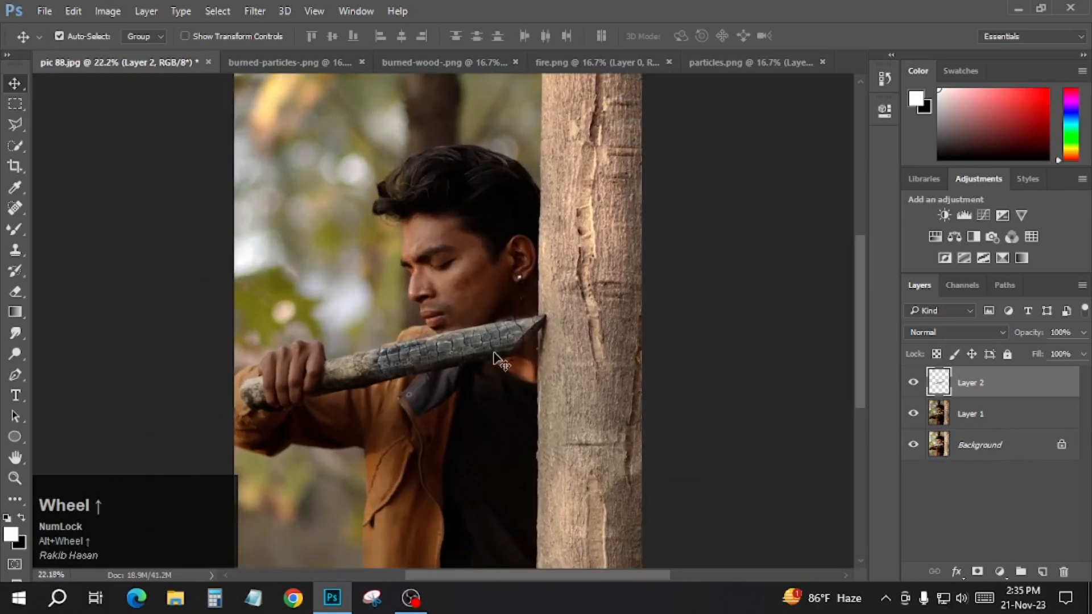
left_click(616, 66)
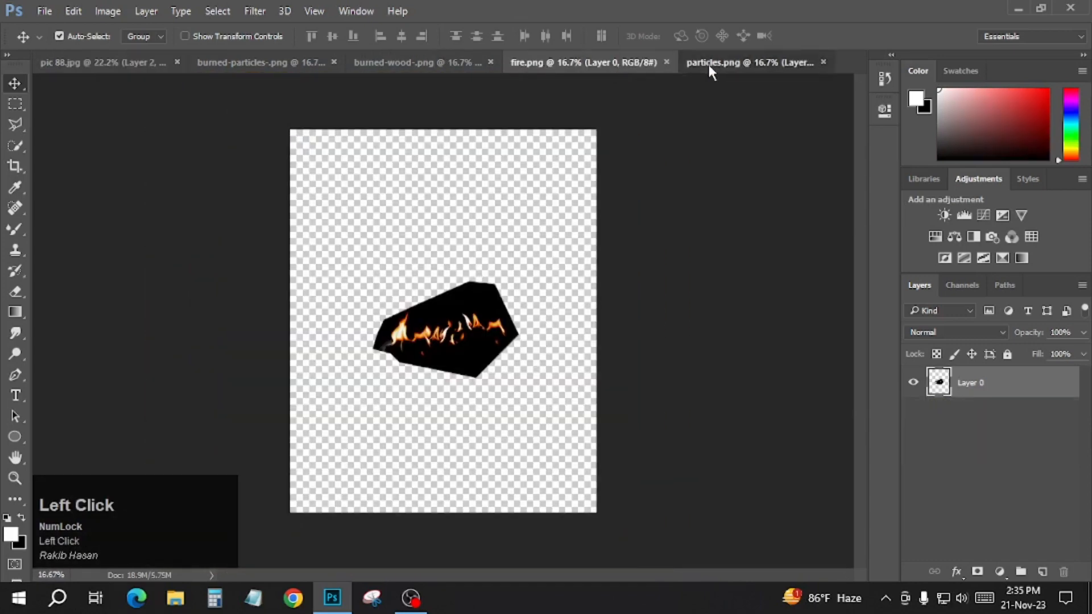
left_click(708, 65)
left_click(596, 66)
mouse_move(429, 310)
left_mouse_down()
mouse_move(148, 63)
mouse_move(432, 310)
left_mouse_up()
left_click_drag(495, 444, 495, 413)
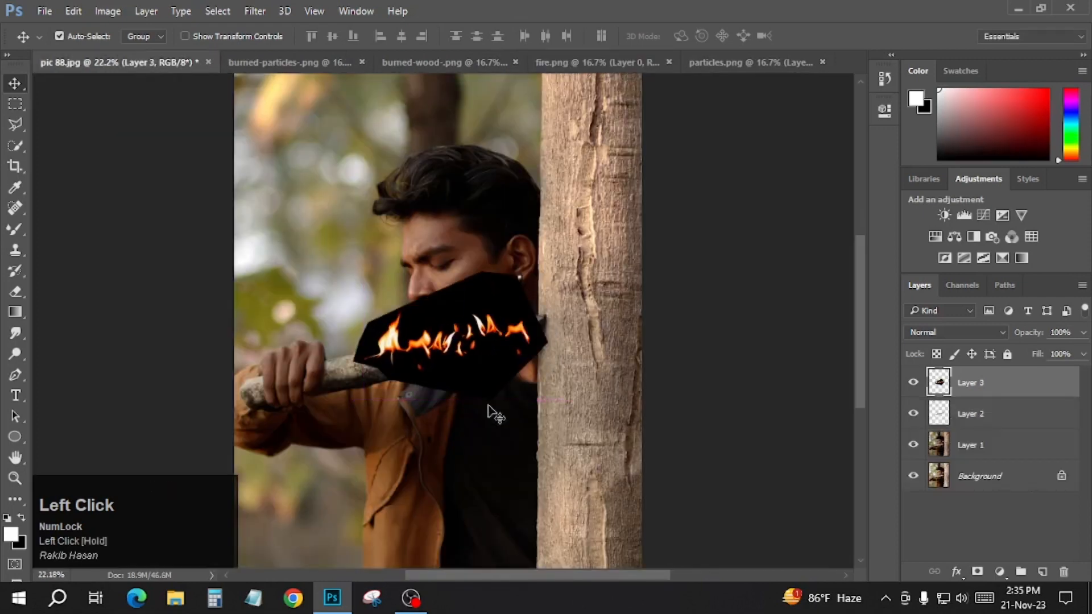
- Set the fire layer's blend mode to Screen, then align the flames with the stick, rotated about -2.7°
left_click(955, 332)
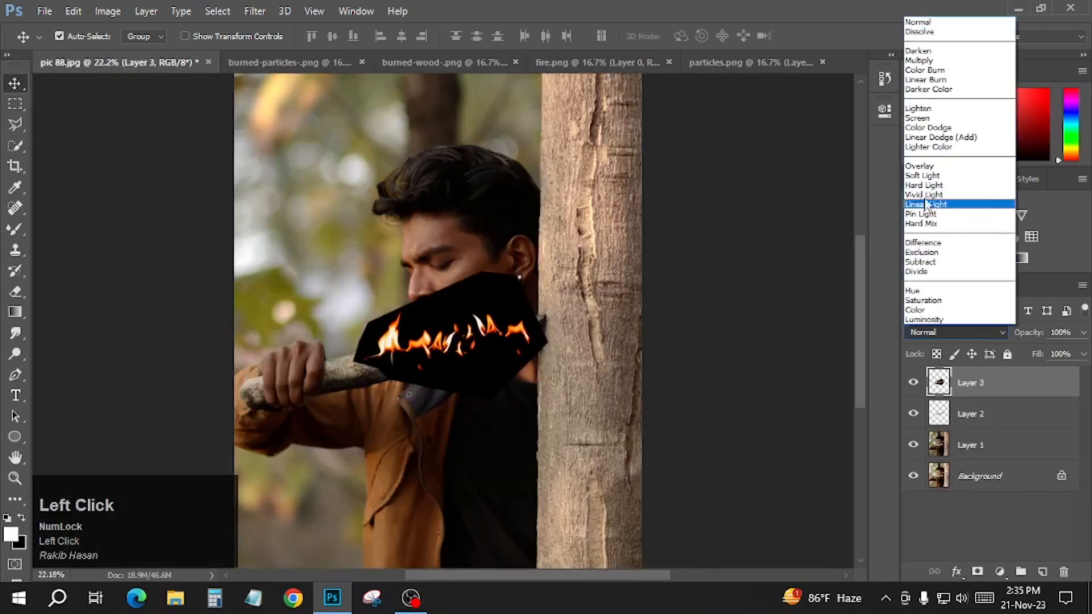
left_click(927, 122)
left_click_drag(496, 336, 493, 337)
key("ctrl+t")
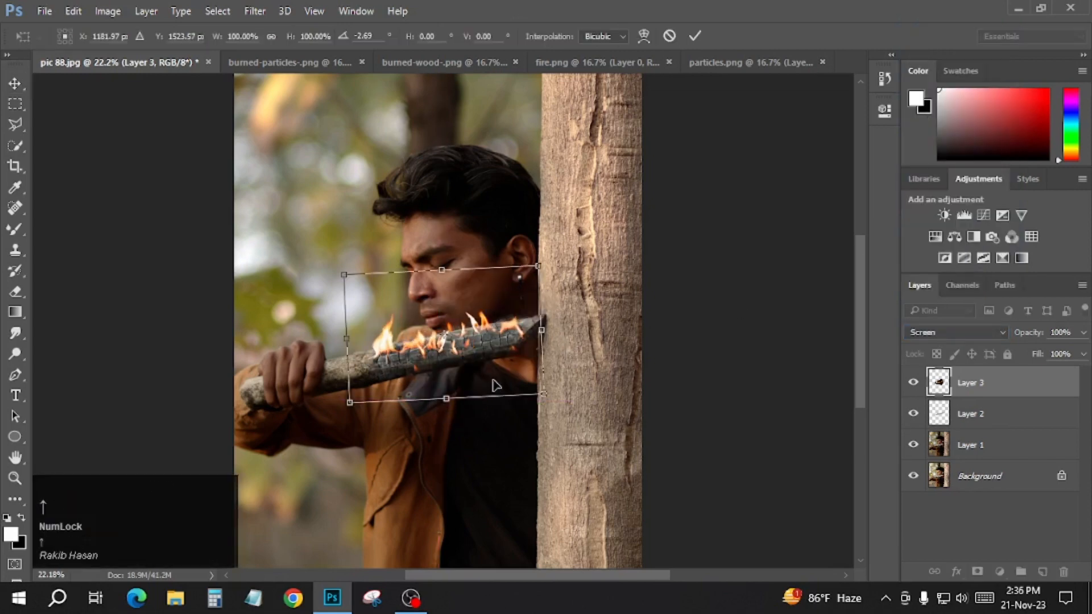
left_click(693, 37)
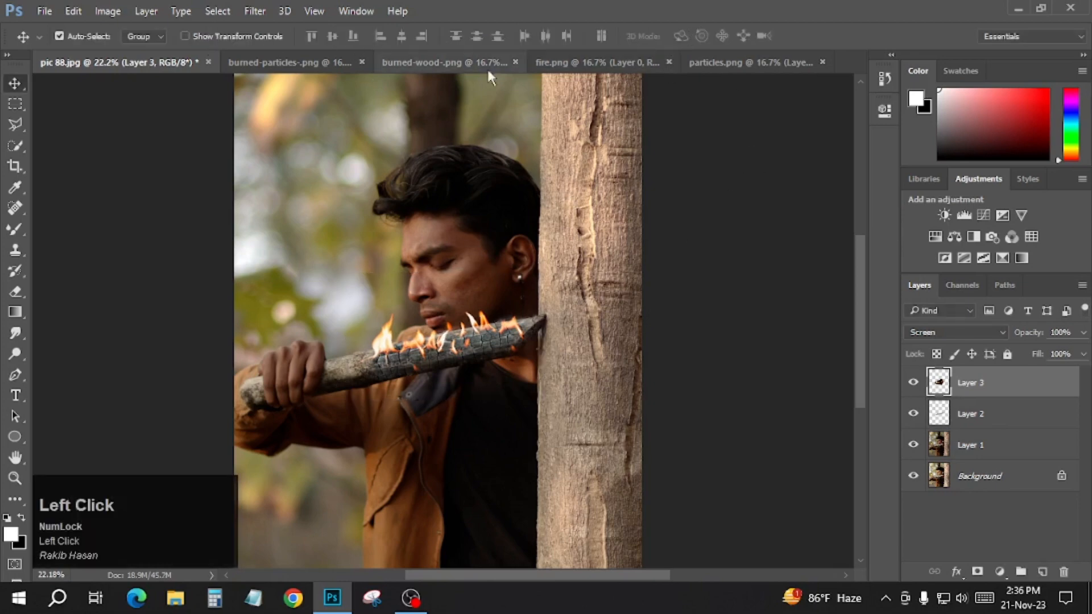
- Copy the particles.png image into the pic 88.jpg document and scale it to about 61% around the burning stick
left_click(19, 80)
left_click(716, 63)
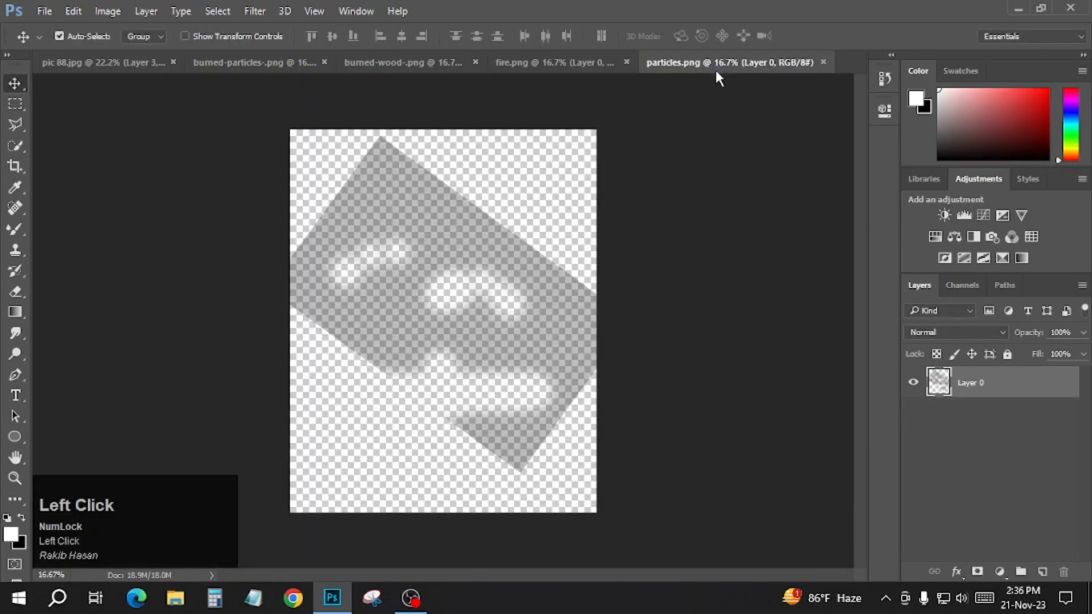
left_click_drag(475, 259, 447, 264)
mouse_move(476, 319)
left_mouse_down()
mouse_move(535, 326)
mouse_move(487, 325)
mouse_move(500, 330)
mouse_move(484, 307)
mouse_move(486, 330)
left_mouse_up()
key("ctrl+t")
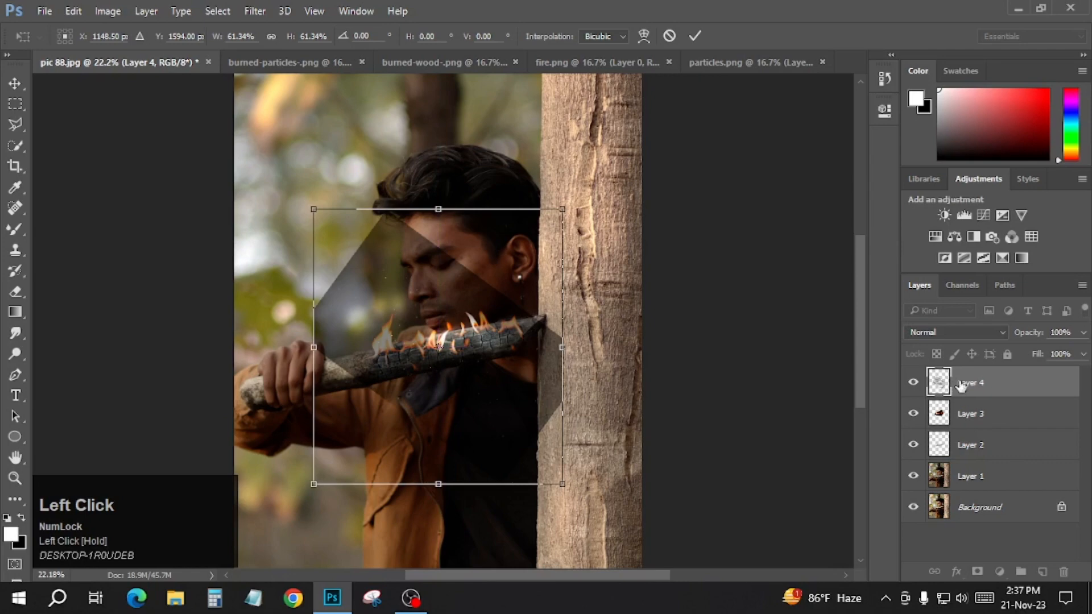
- Try Hard Light on the particles layer, then set its blend mode to Screen and apply the transform
left_click(955, 332)
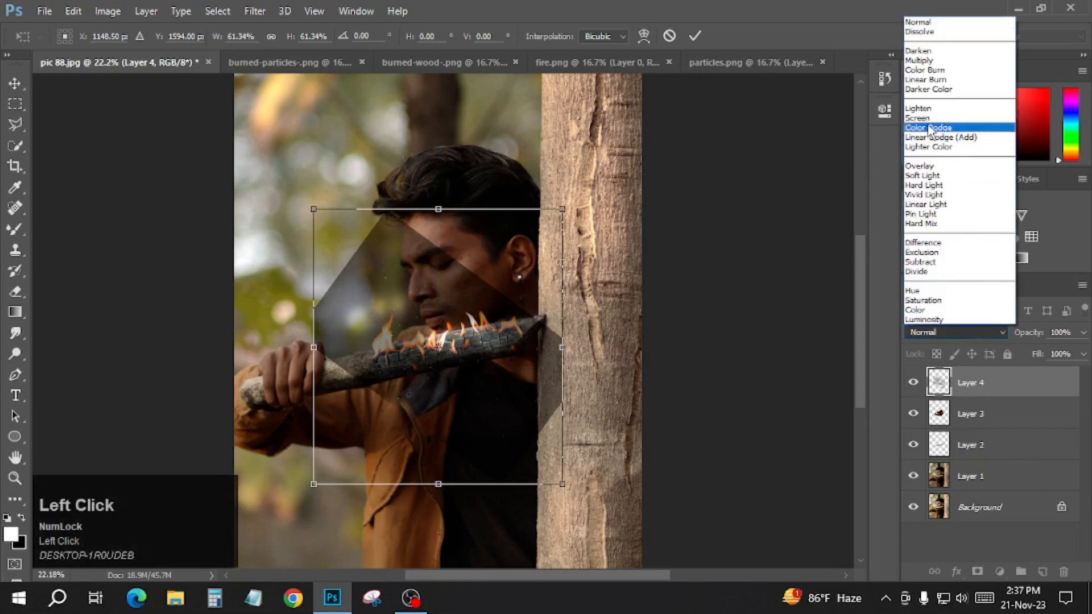
left_click(934, 186)
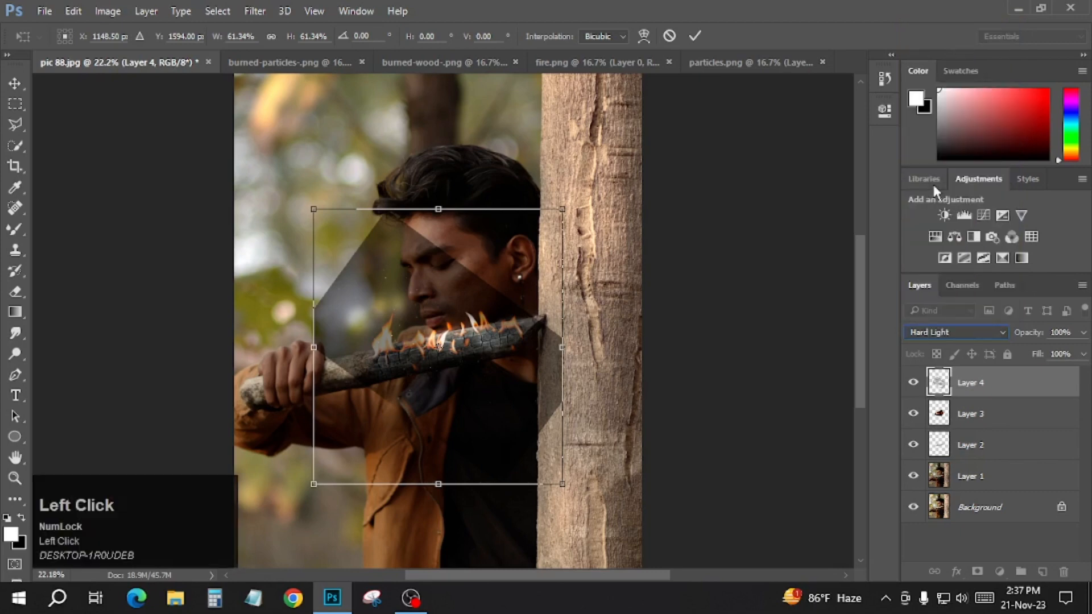
left_click(937, 332)
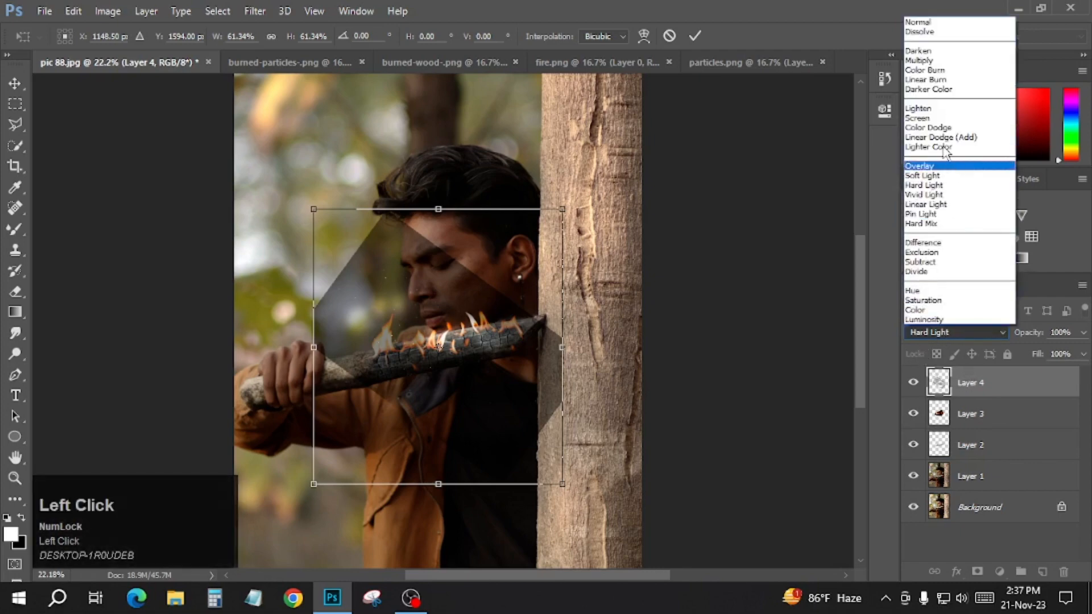
left_click(931, 119)
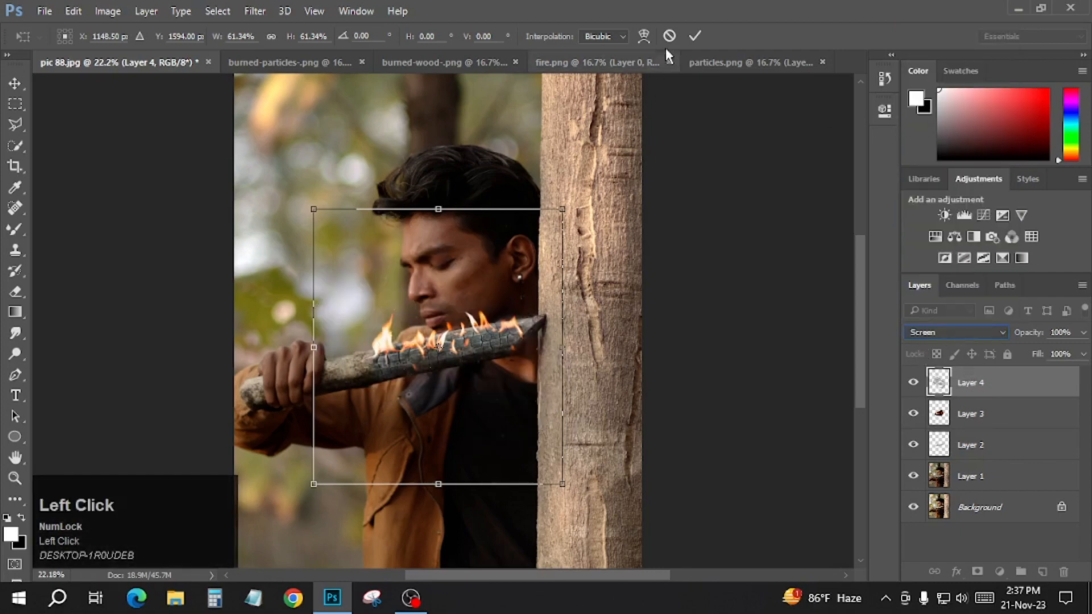
left_click(695, 36)
- Examine the flames and particles around the stick up close and in the whole image
scroll(431, 308, "down", 2)
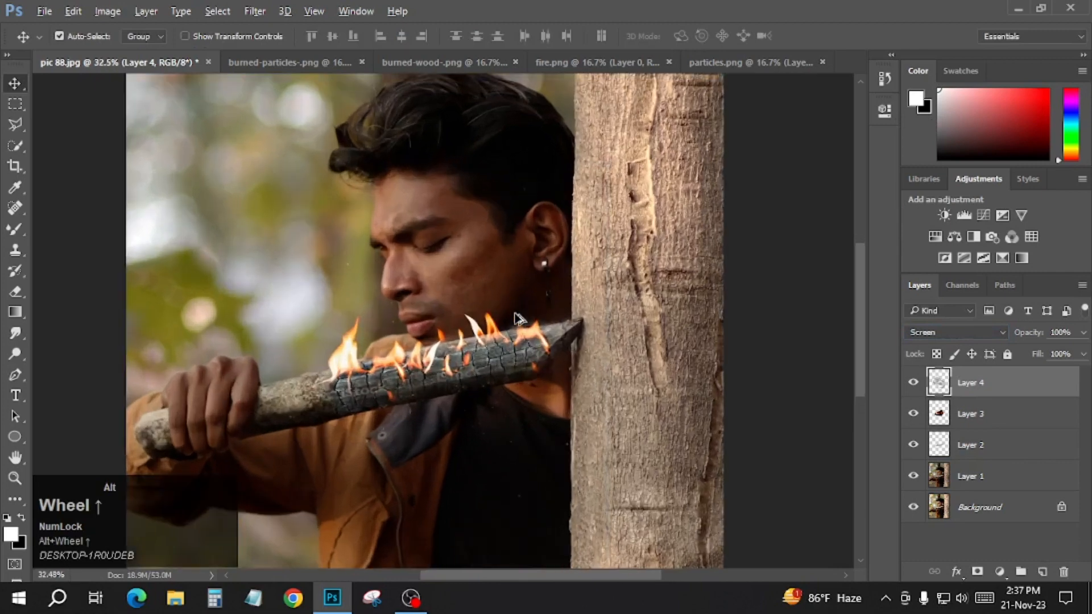
scroll(429, 325, "up", 1)
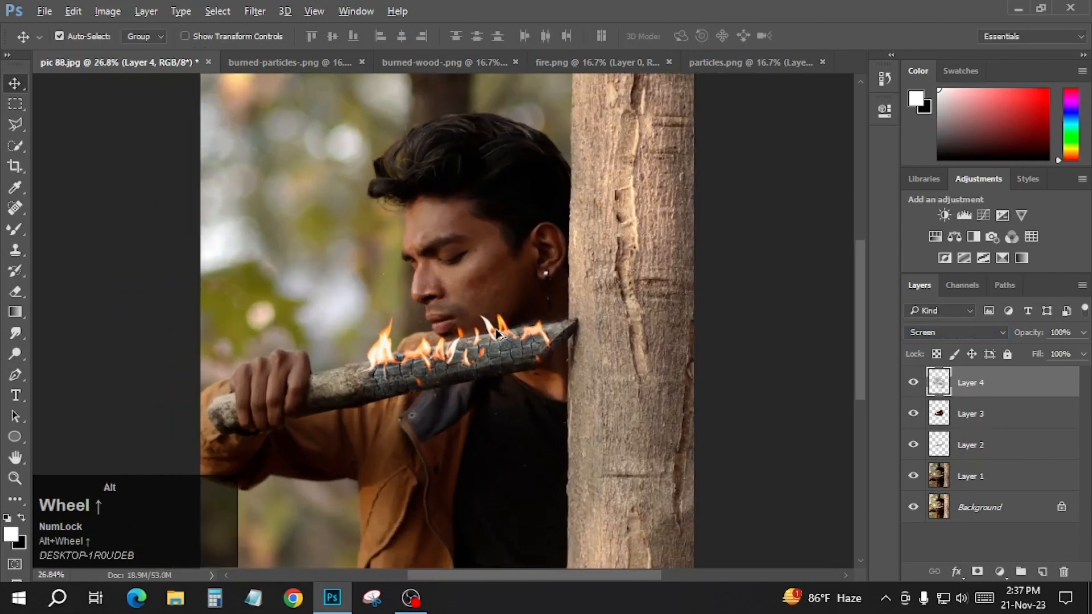
scroll(496, 332, "up", 5)
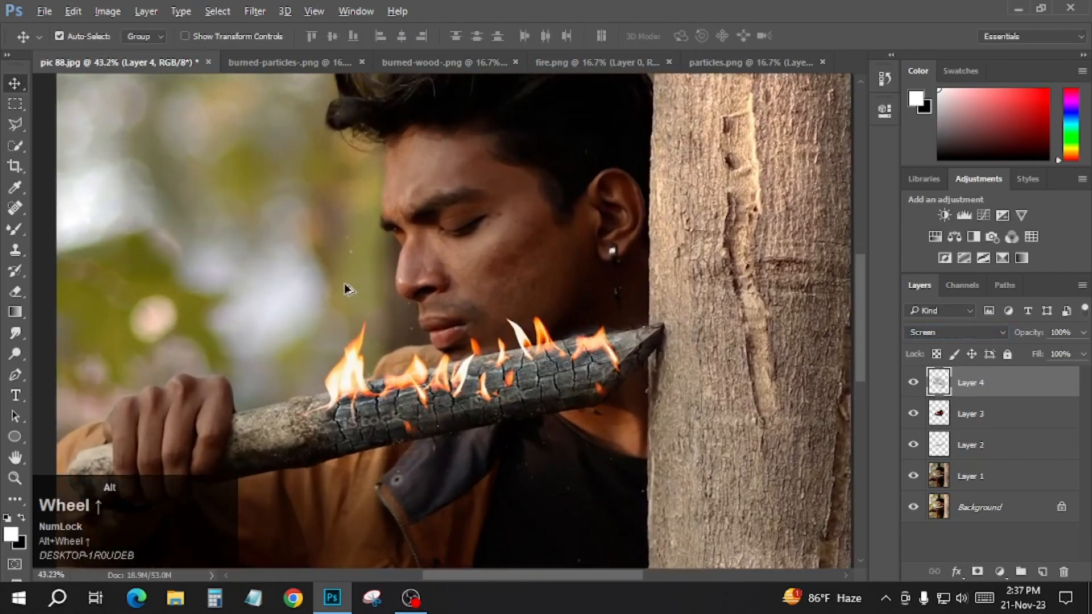
scroll(353, 298, "down", 9)
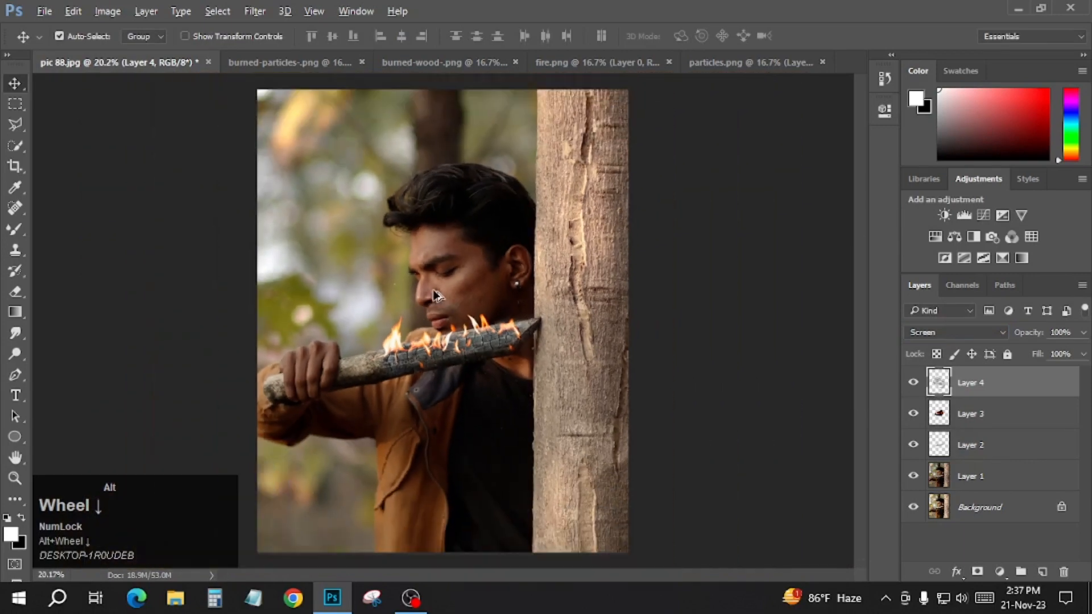
scroll(439, 297, "up", 2)
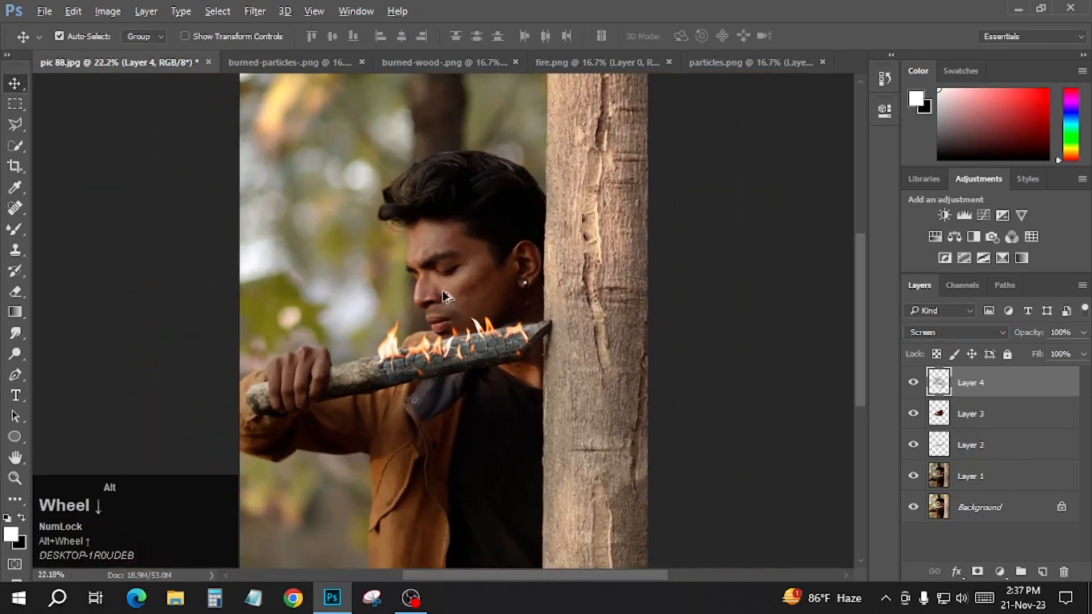
scroll(445, 295, "down", 2)
scroll(447, 296, "up", 1)
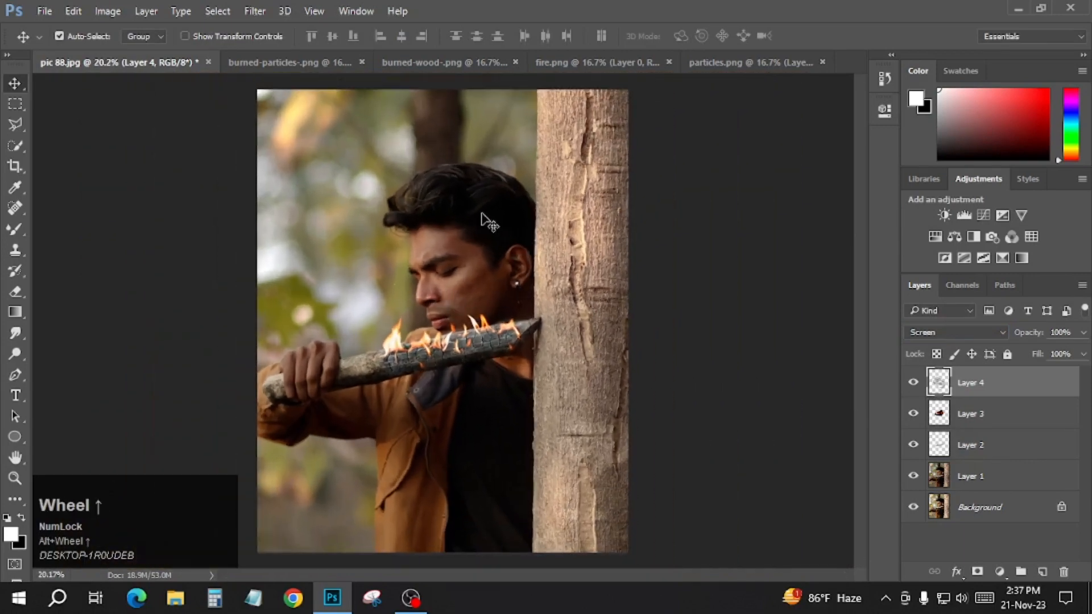
- Copy the burned-particles-.png image into the pic 88.jpg document and align it with the canvas edges
left_click(285, 63)
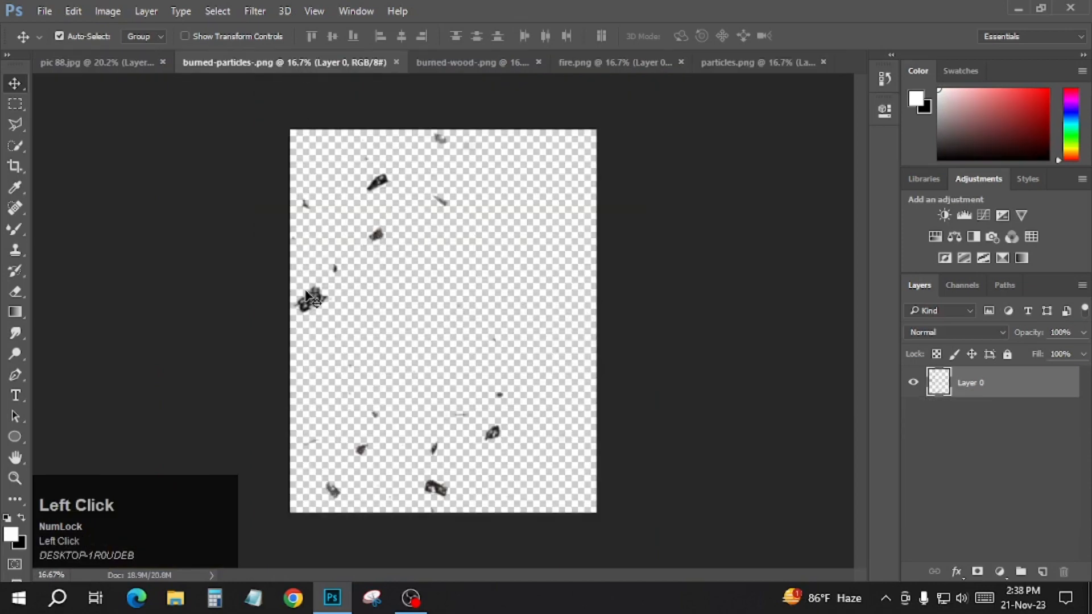
left_click_drag(307, 296, 244, 167)
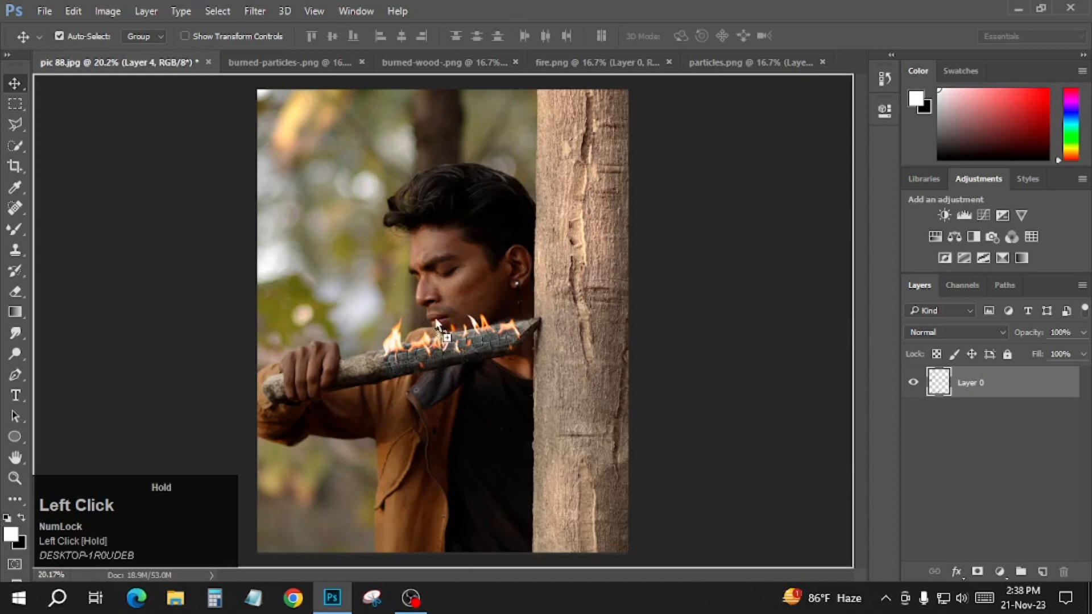
left_click_drag(437, 324, 441, 328)
scroll(446, 332, "down", 3)
key("ctrl")
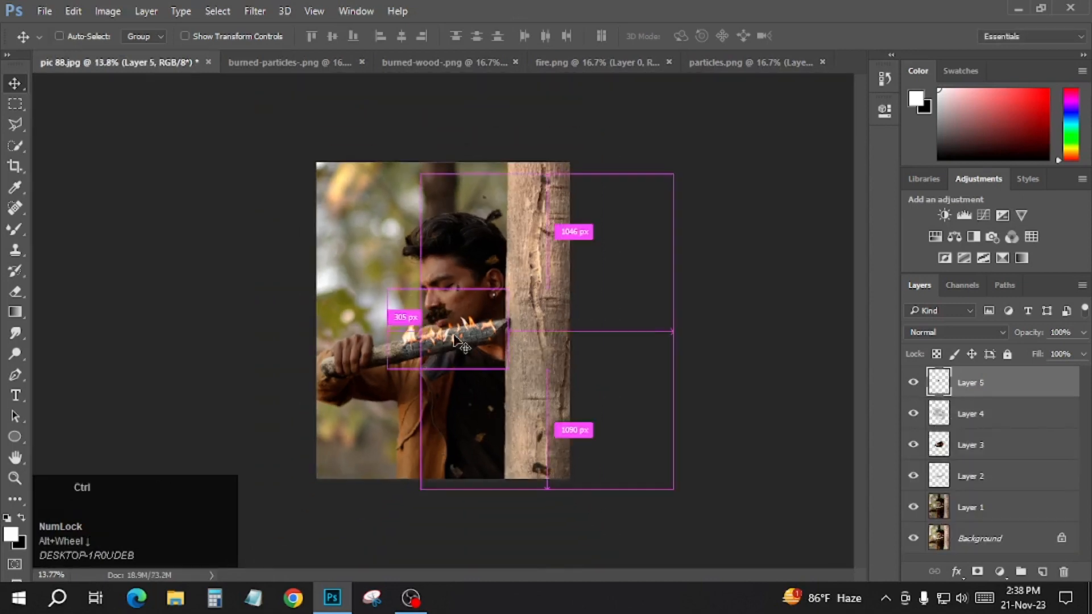
key("ctrl+t")
left_click_drag(587, 398, 493, 385)
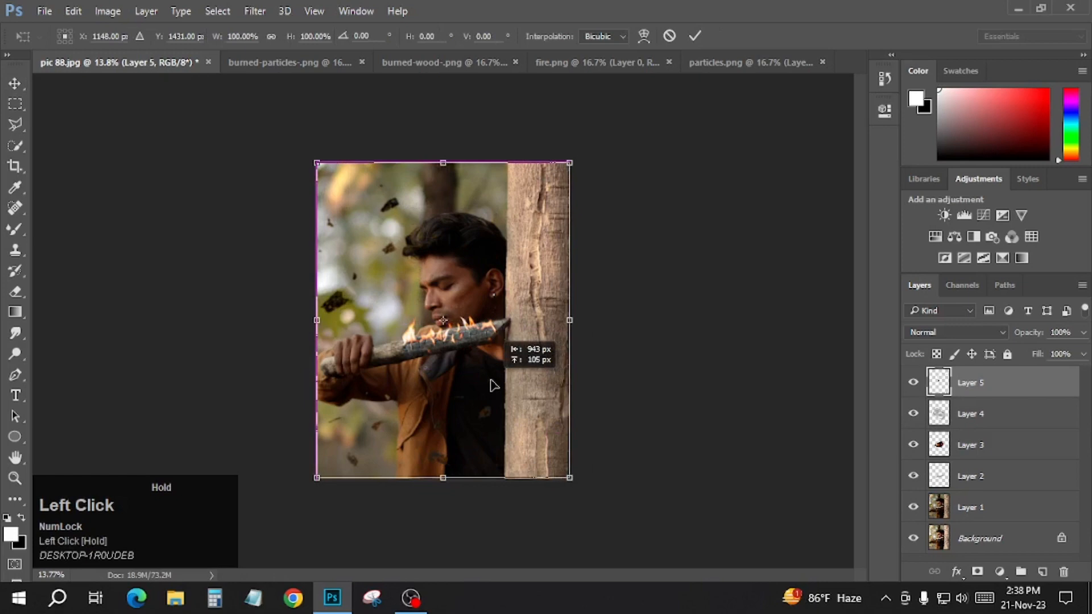
left_click(702, 36)
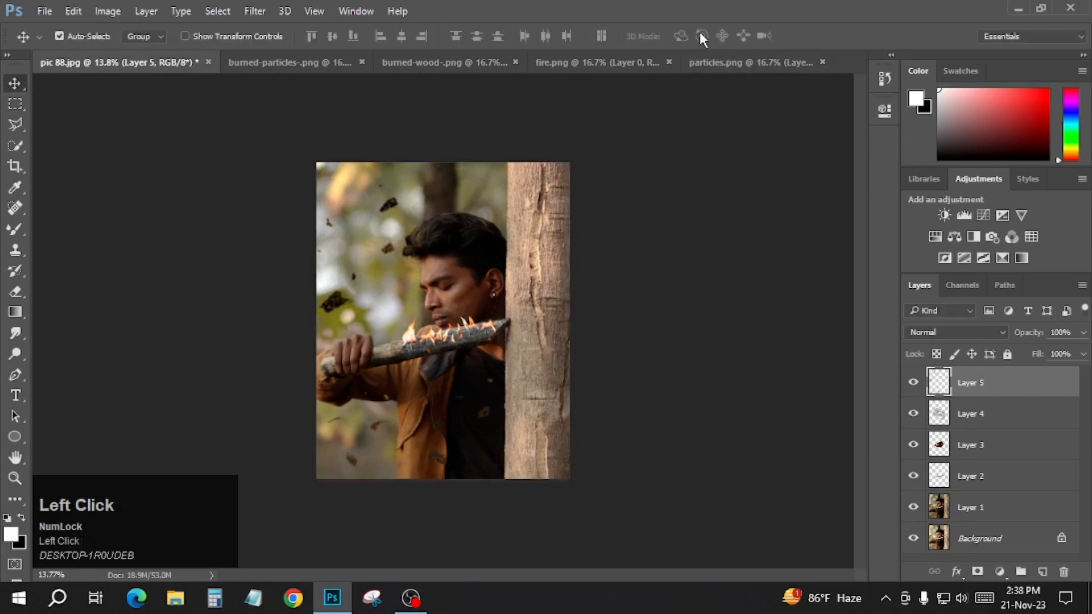
- Add a new layer above the burned particles layer and fill it with the merged composite using Apply Image
scroll(681, 235, "up", 1)
scroll(679, 239, "up", 1)
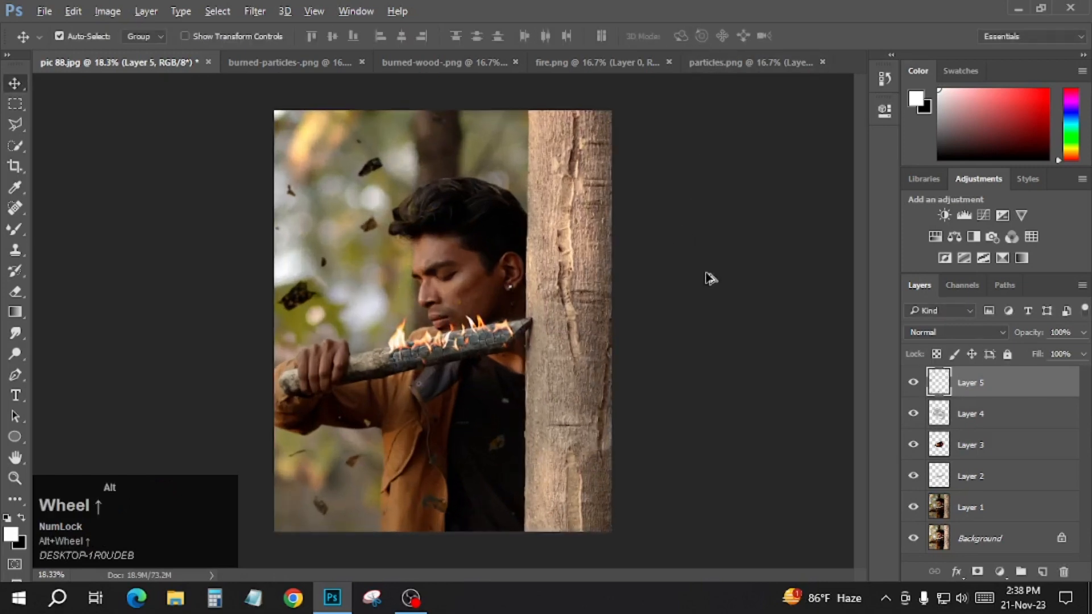
scroll(746, 262, "down", 1)
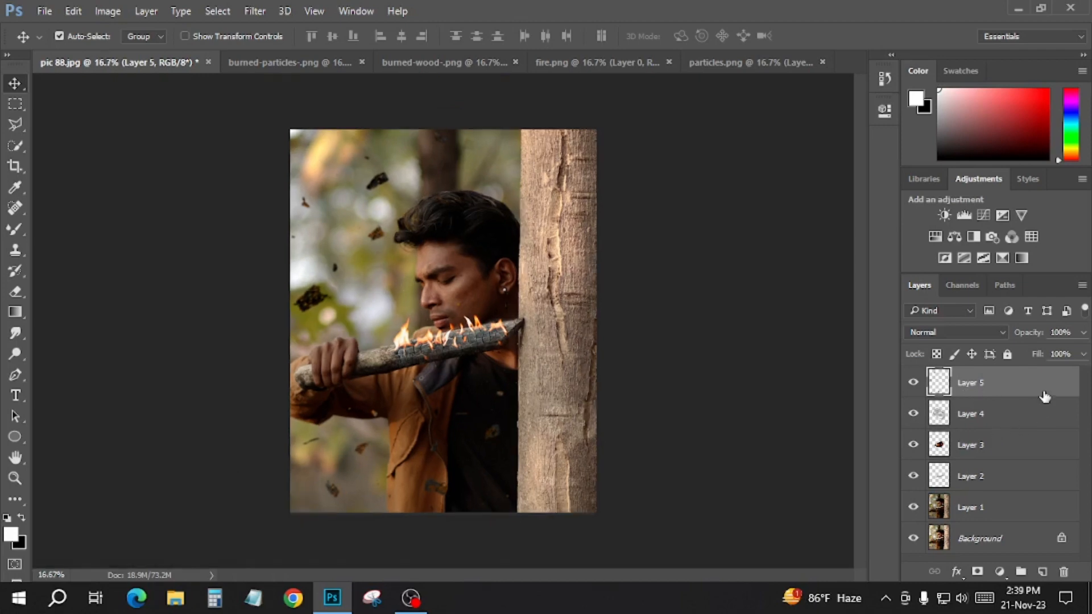
left_click(1048, 576)
left_click(107, 11)
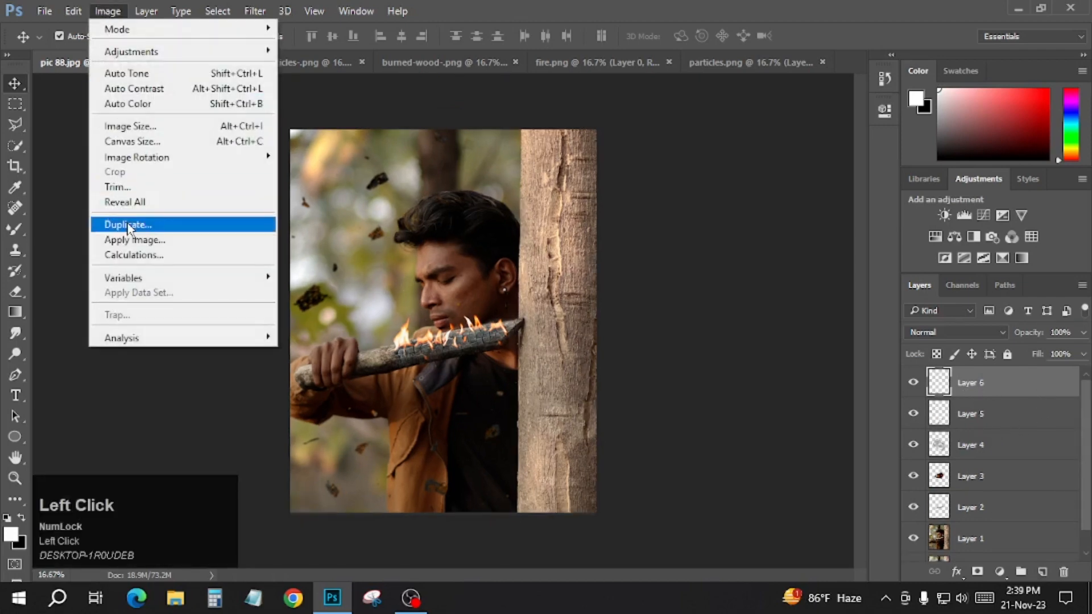
left_click(127, 235)
left_click(686, 166)
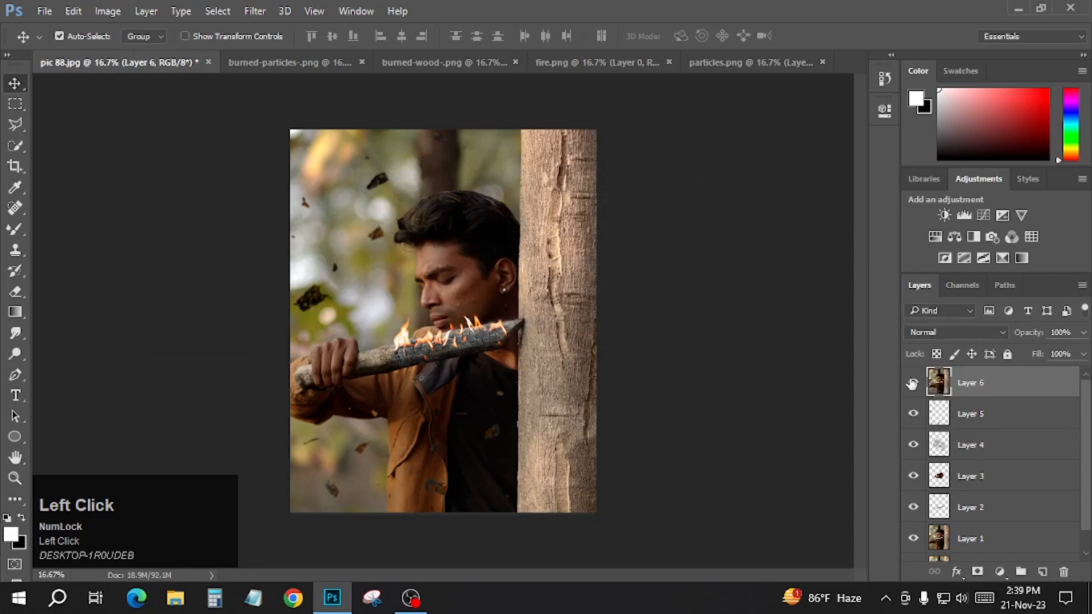
- Start Camera Raw on the merged layer and set Temperature -7, Highlights -48, Shadows +38, Whites +19 and Blacks -14
key("ctrl")
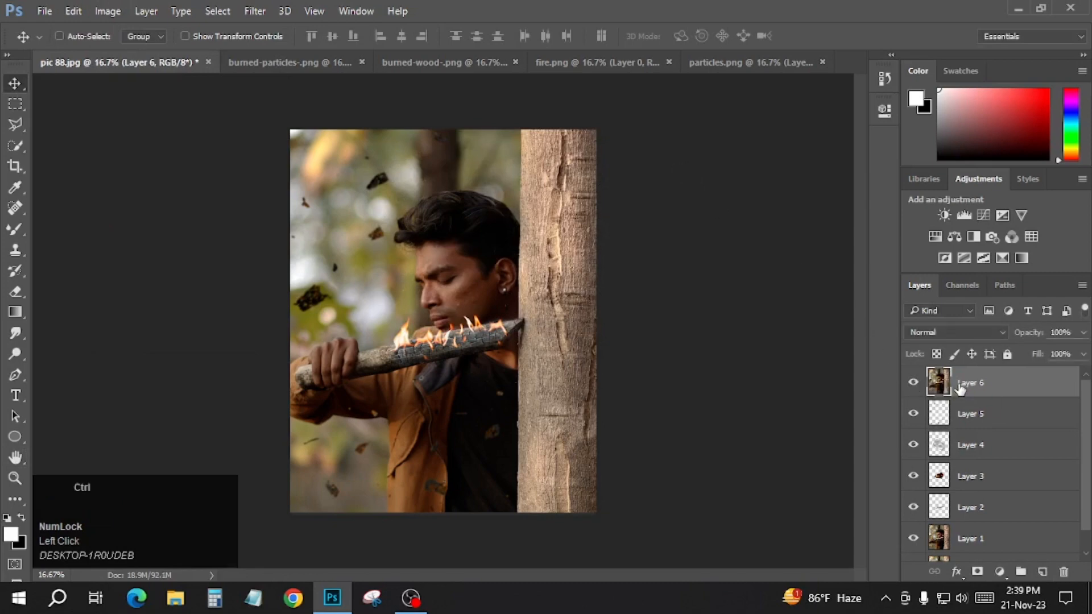
key("ctrl+shift+a")
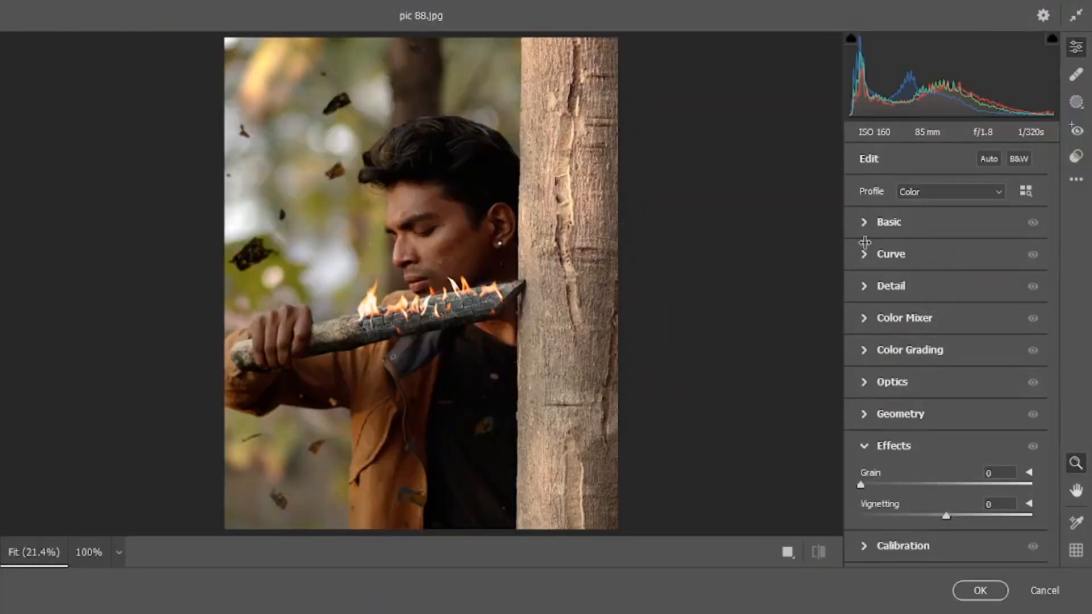
left_click(864, 224)
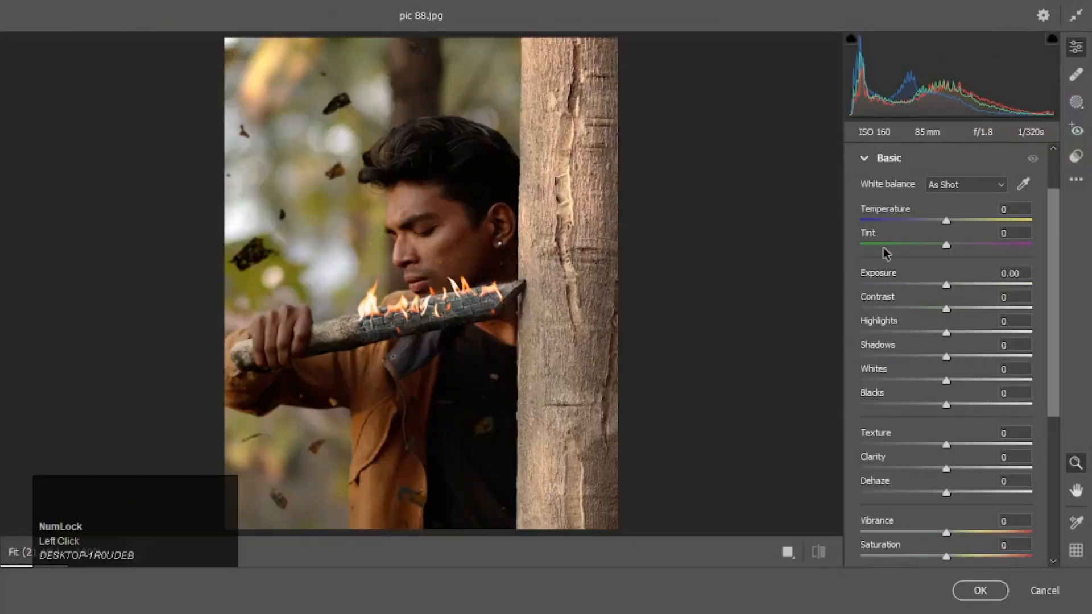
left_click_drag(947, 220, 941, 223)
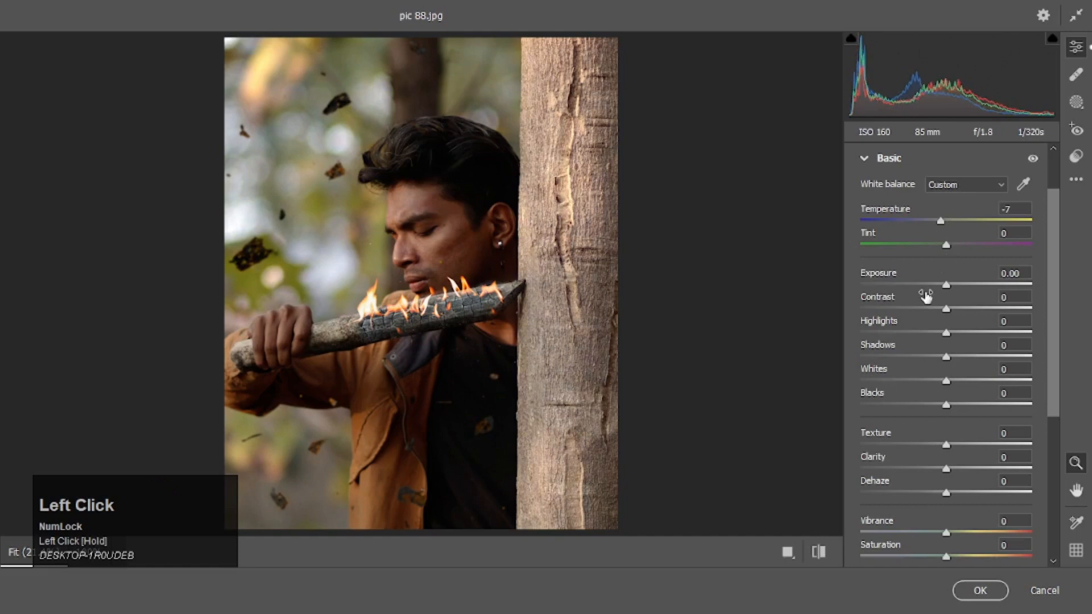
left_click_drag(929, 335, 905, 336)
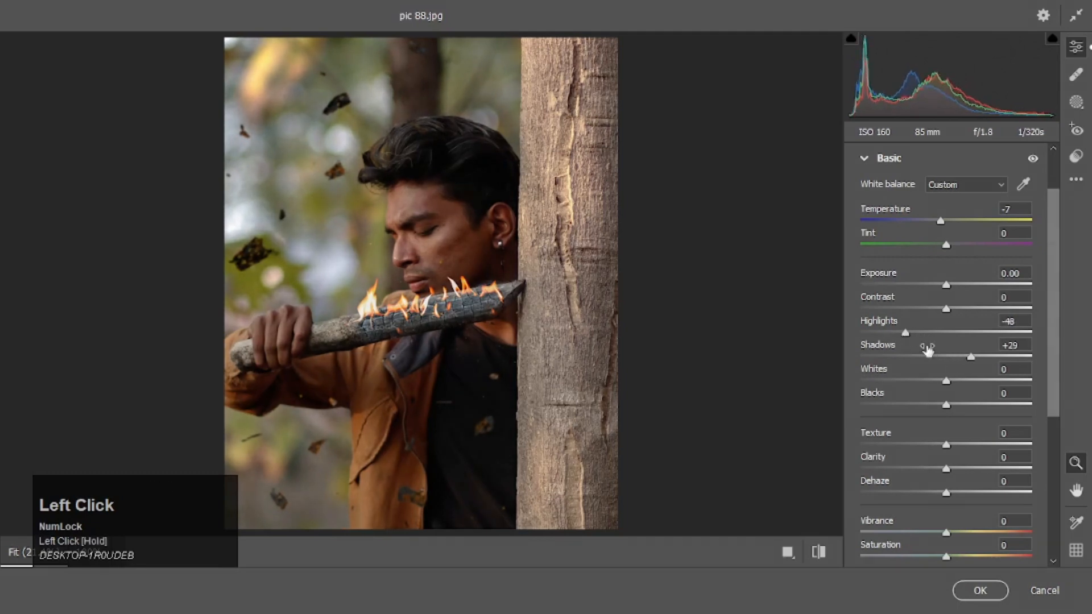
left_click_drag(979, 362, 965, 385)
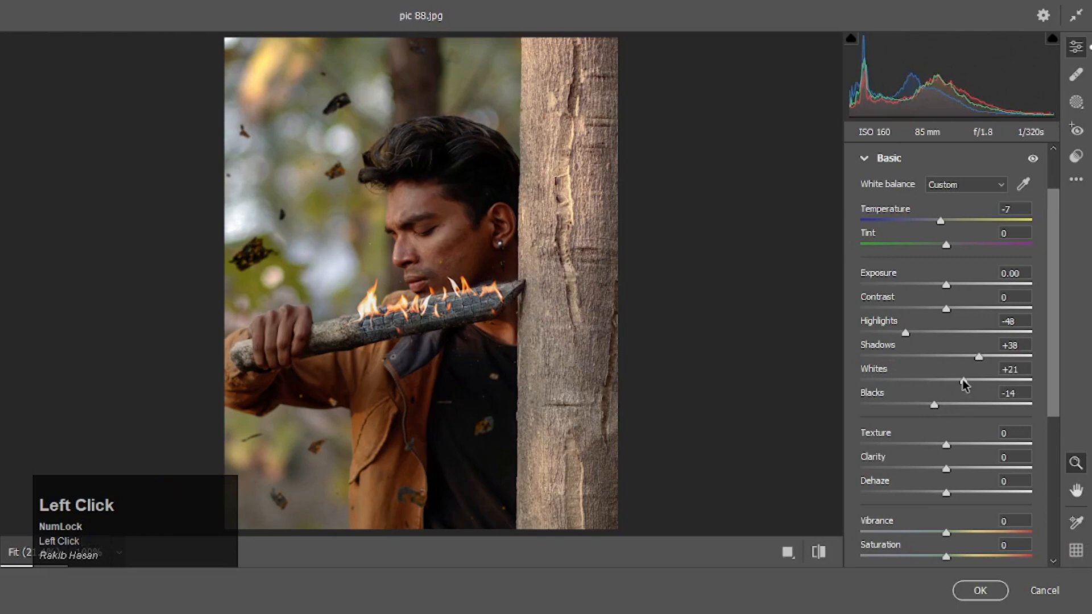
- Set Clarity to +15, Sharpening to 21, Noise Reduction to 11 and Color Noise Reduction to 13
scroll(926, 412, "down", 2)
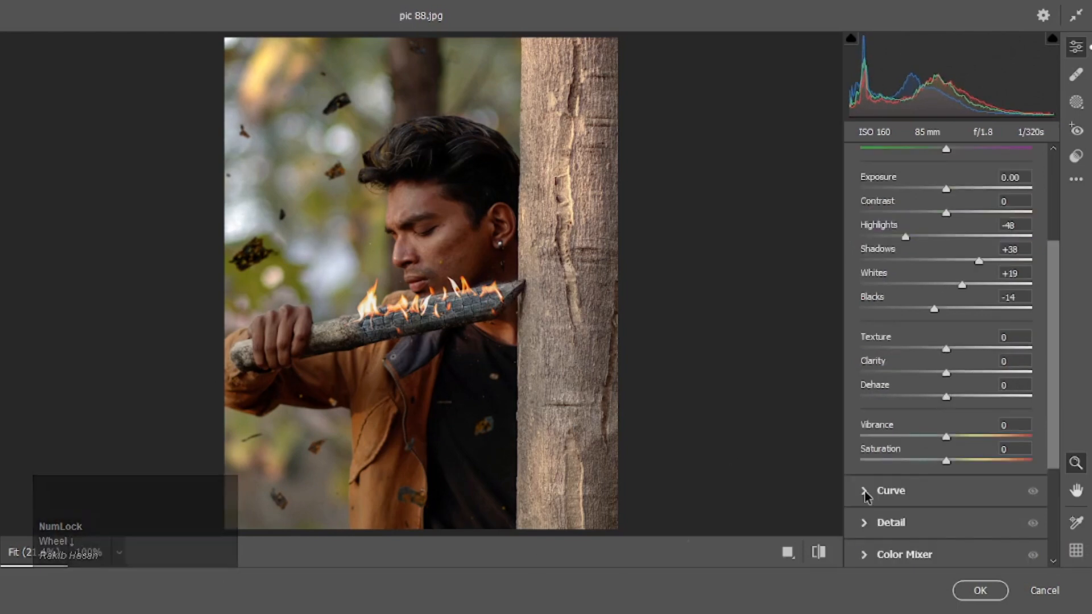
left_click_drag(946, 372, 962, 372)
scroll(967, 441, "down", 2)
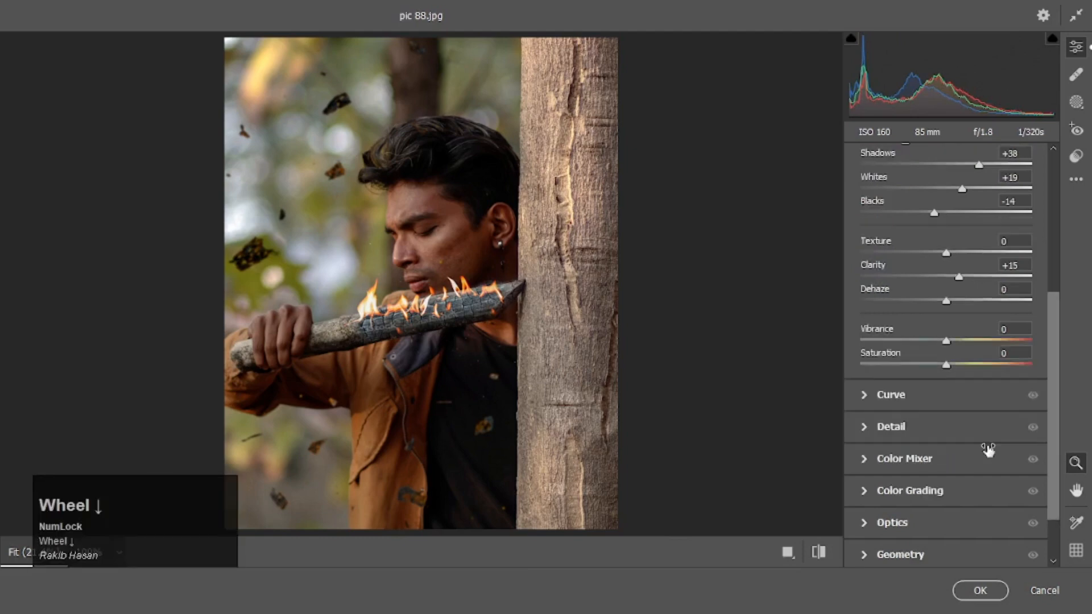
left_click(868, 430)
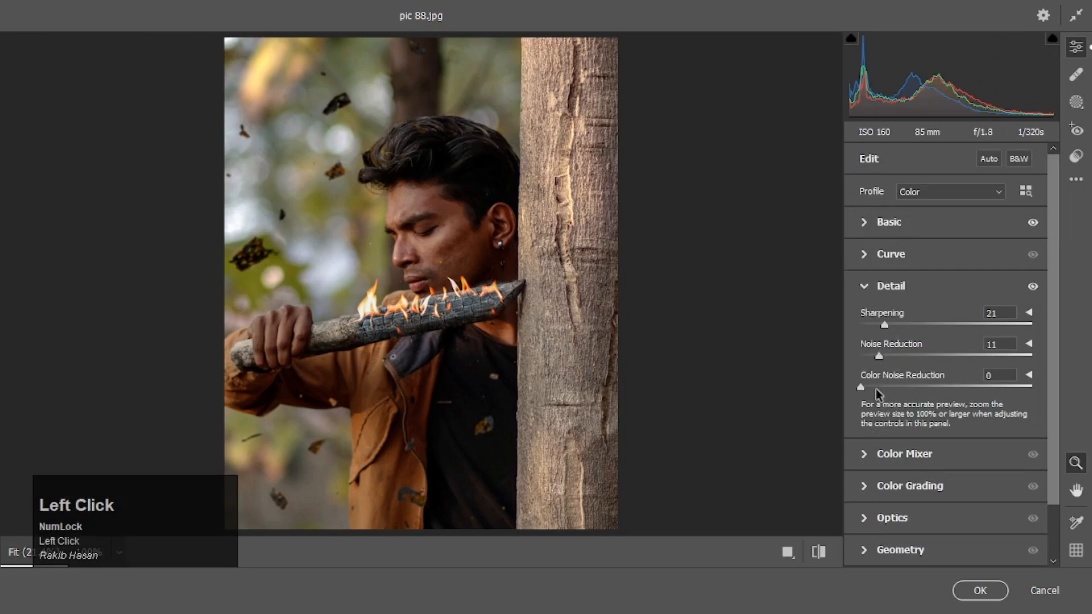
- Desaturate the yellows, greens and aquas to -100 in the Color Mixer and lower the saturation of the blues
scroll(884, 389, "down", 1)
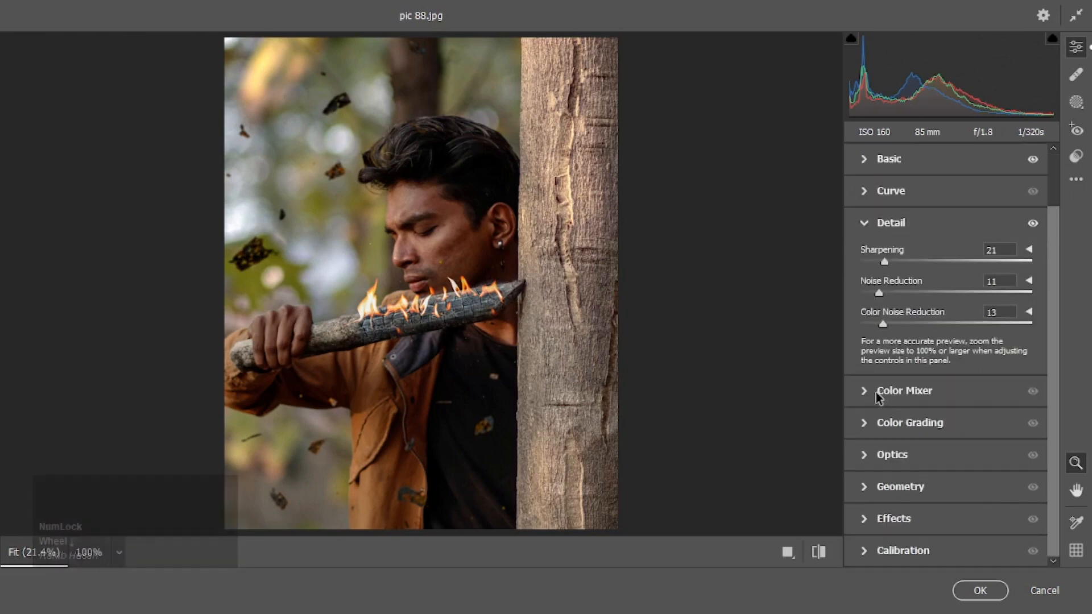
left_click(866, 392)
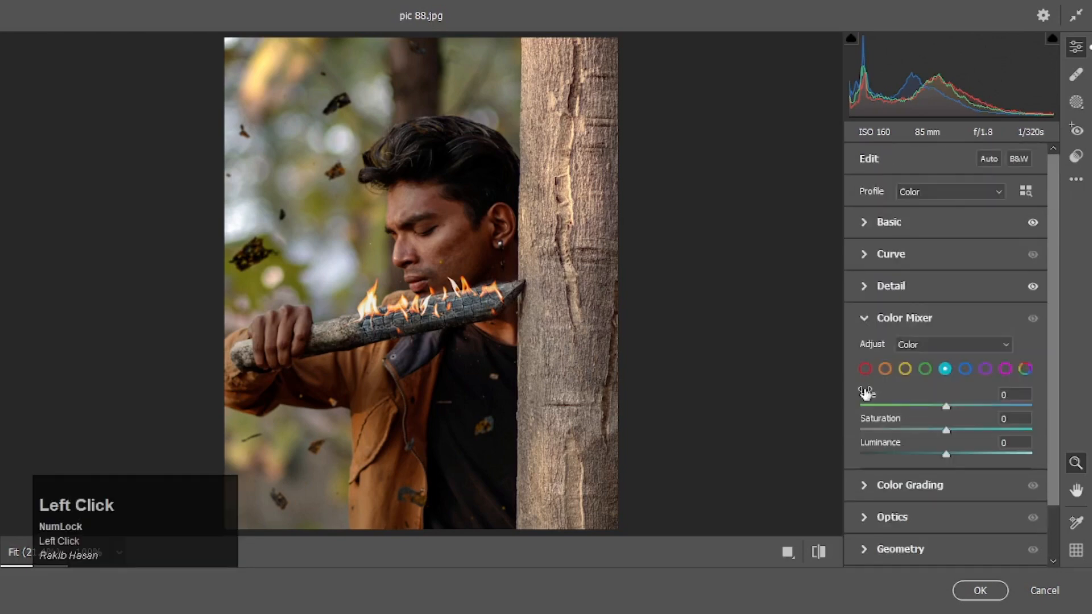
left_click(905, 368)
left_click_drag(946, 430, 793, 441)
left_click(925, 368)
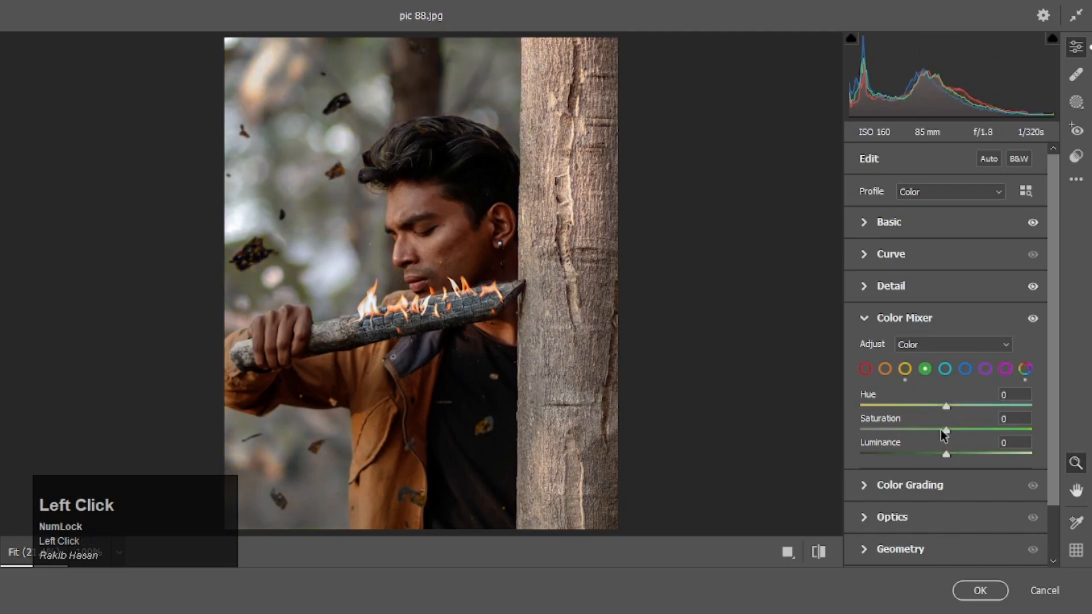
left_click_drag(946, 430, 848, 426)
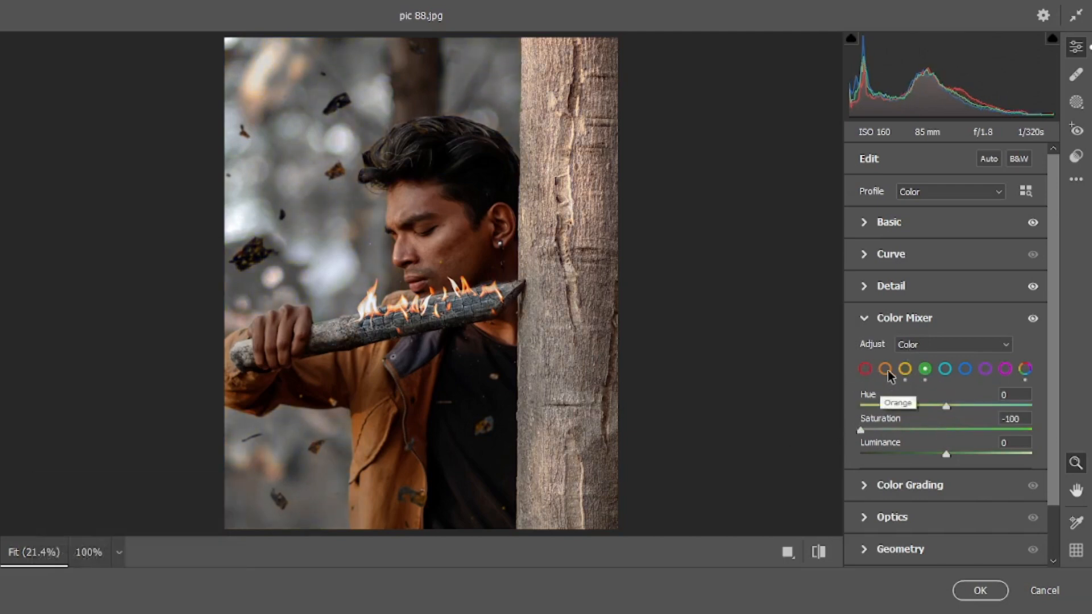
left_click(944, 368)
left_click_drag(945, 430, 858, 431)
left_click(965, 368)
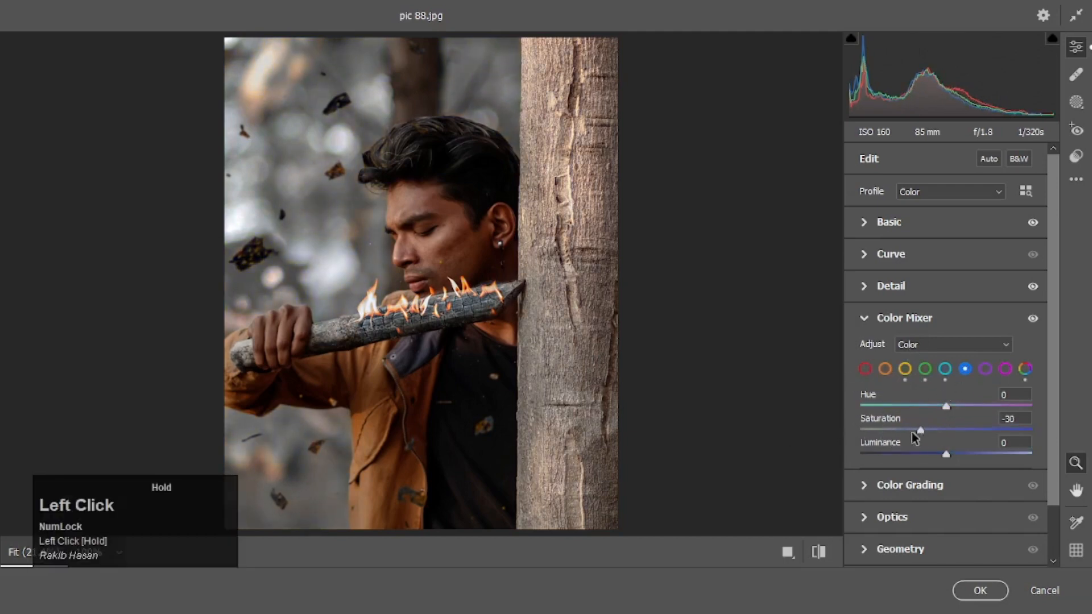
- Set the oranges to Saturation -15 and Luminance about +14, and raise the reds' Luminance to about +11
left_click(885, 368)
left_click_drag(933, 429, 955, 453)
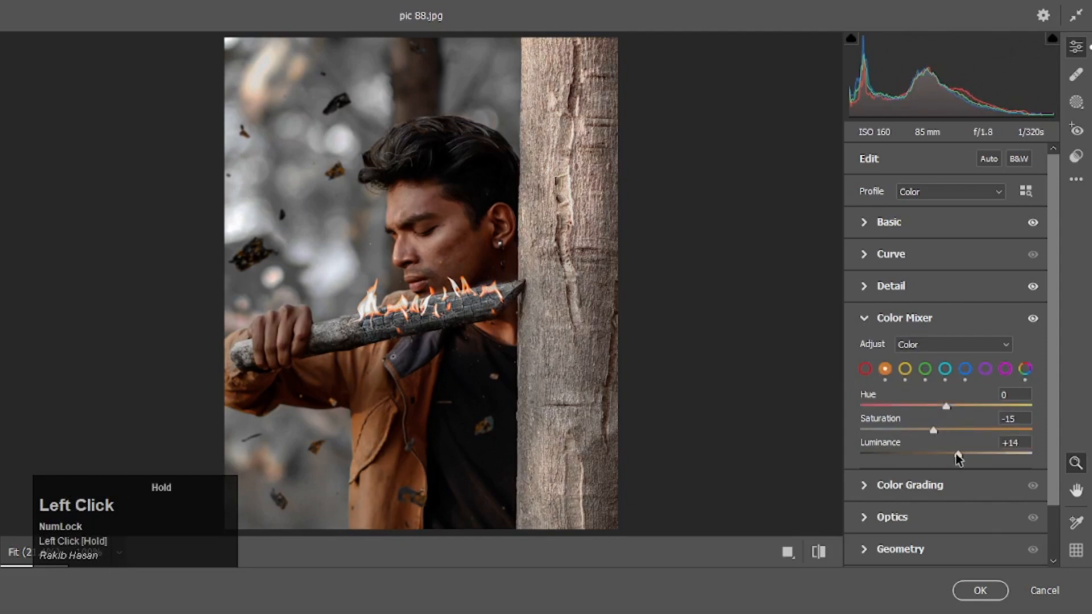
left_click(885, 396)
left_click(864, 369)
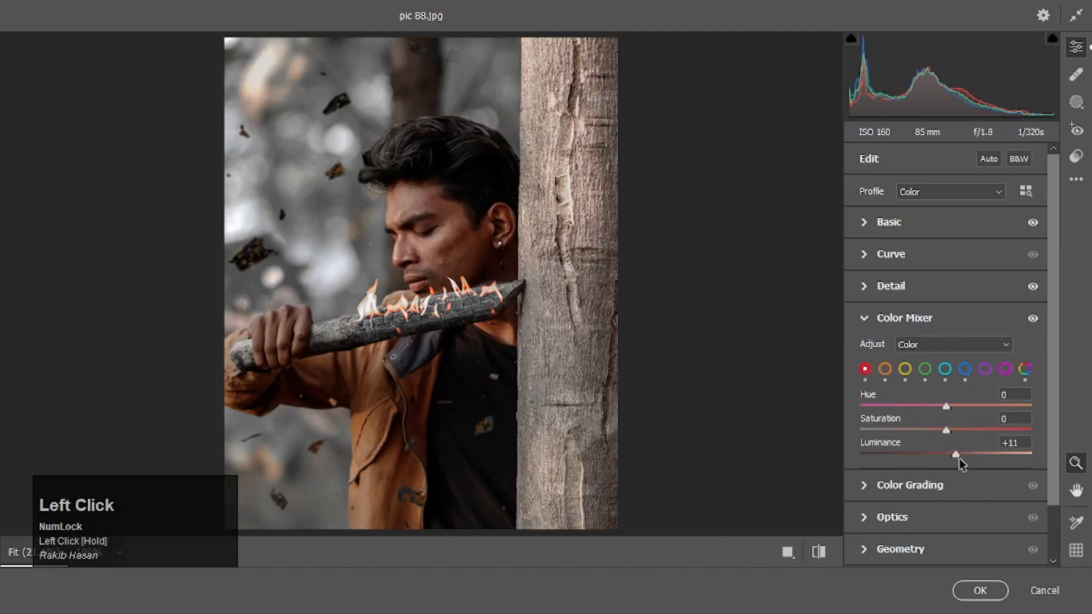
scroll(909, 466, "down", 1)
left_click(898, 461)
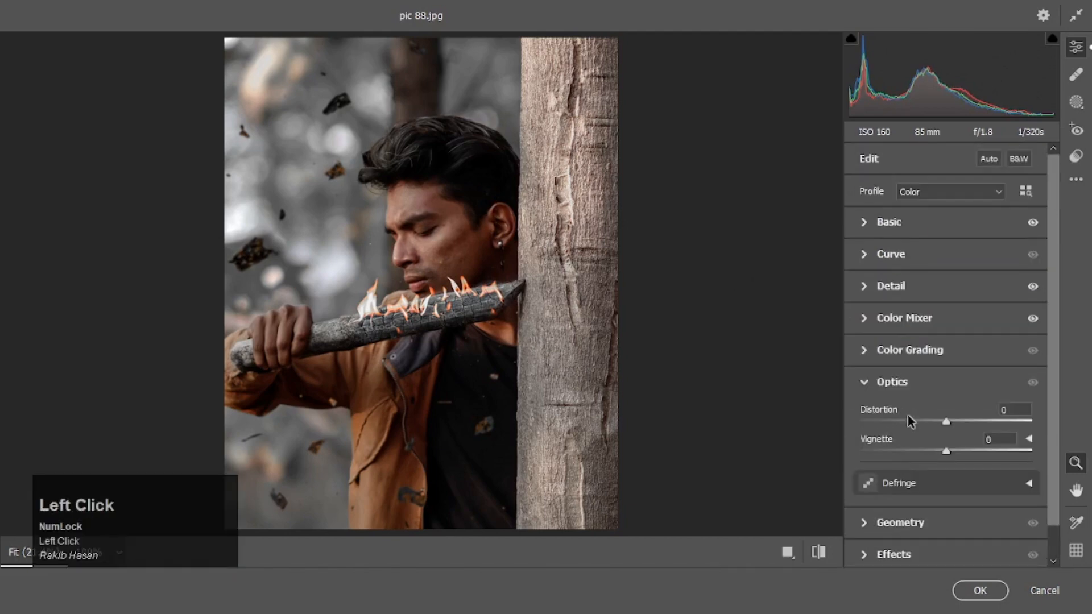
left_click(892, 350)
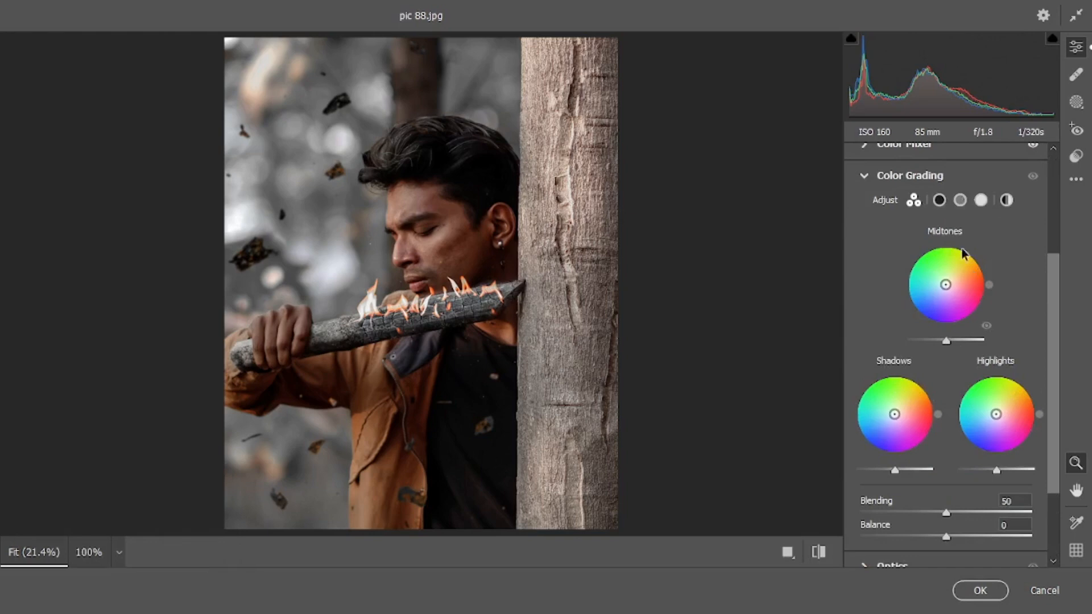
- Add a linear gradient mask from beyond the tree's outer edge across to the man's chest, with Exposure -1.15
left_click(1076, 102)
left_click(885, 284)
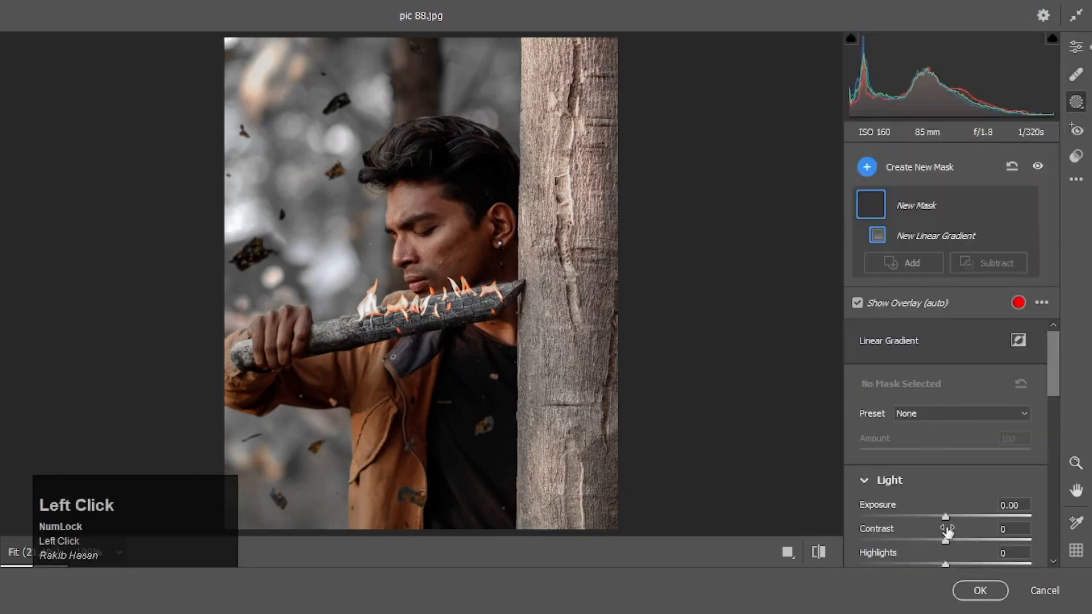
left_click_drag(945, 517, 934, 519)
left_click_drag(687, 373, 490, 373)
left_click_drag(937, 517, 920, 517)
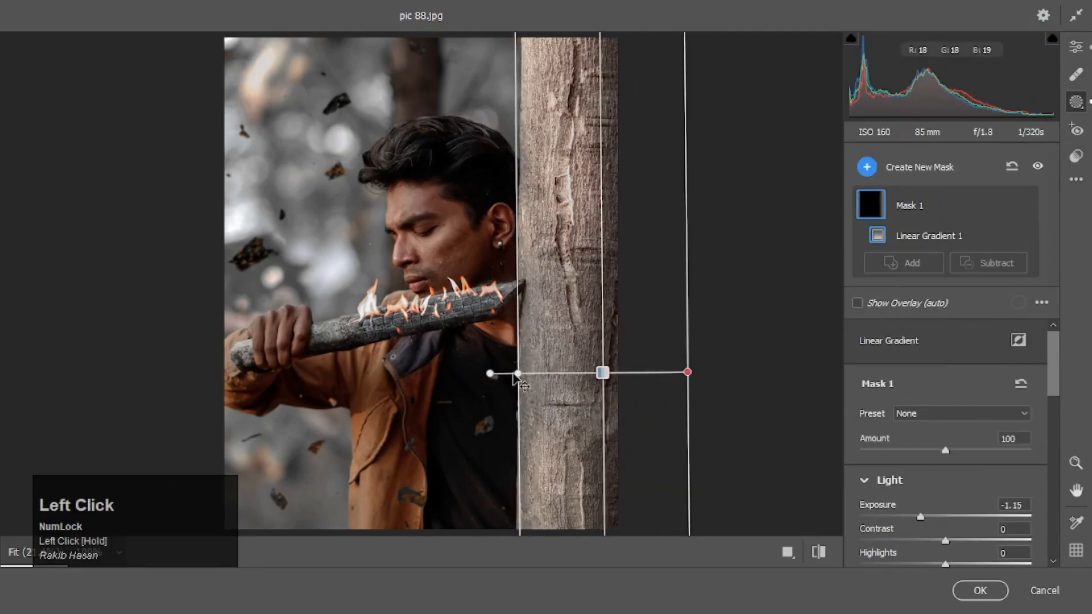
left_click_drag(517, 373, 427, 375)
- Add a second linear gradient mask rising from the photo's bottom edge to the jacket collar with Exposure -0.45, and apply Camera Raw
left_click(867, 166)
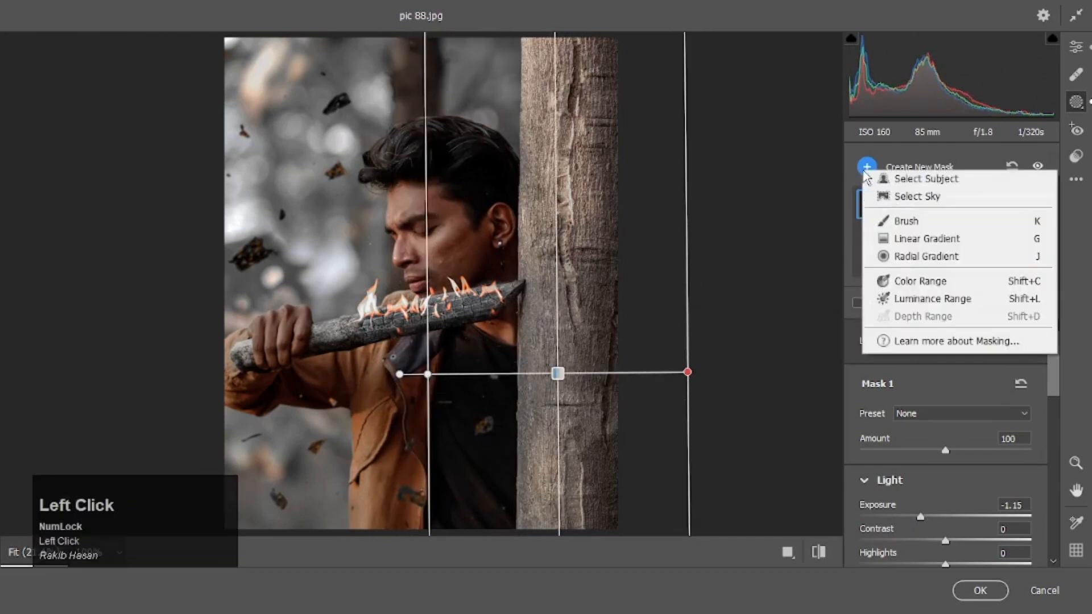
left_click(910, 236)
left_click_drag(412, 533, 412, 366)
left_click_drag(940, 554, 935, 557)
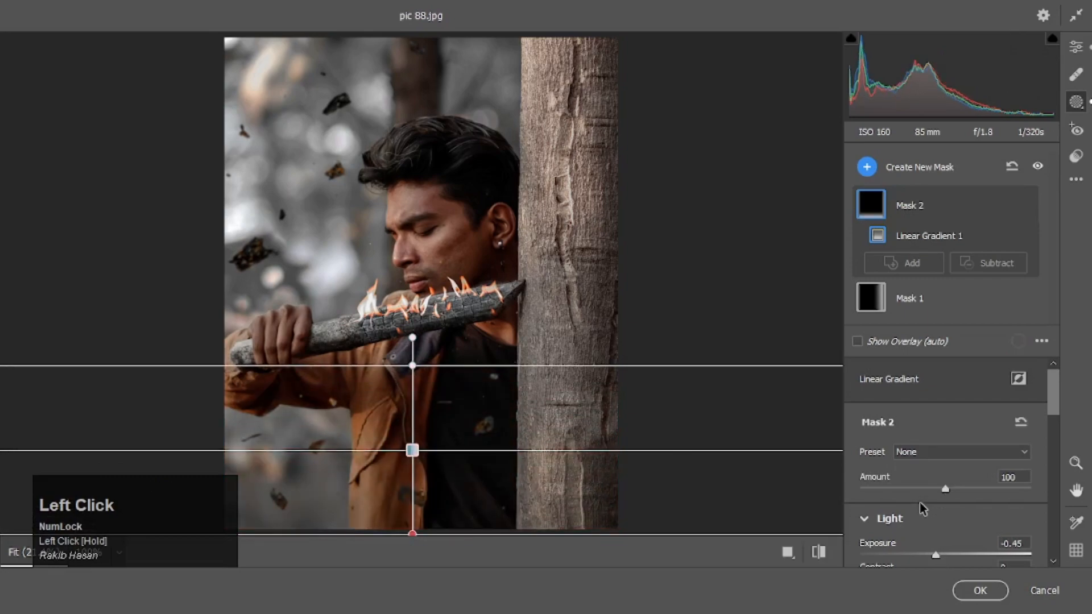
left_click(980, 590)
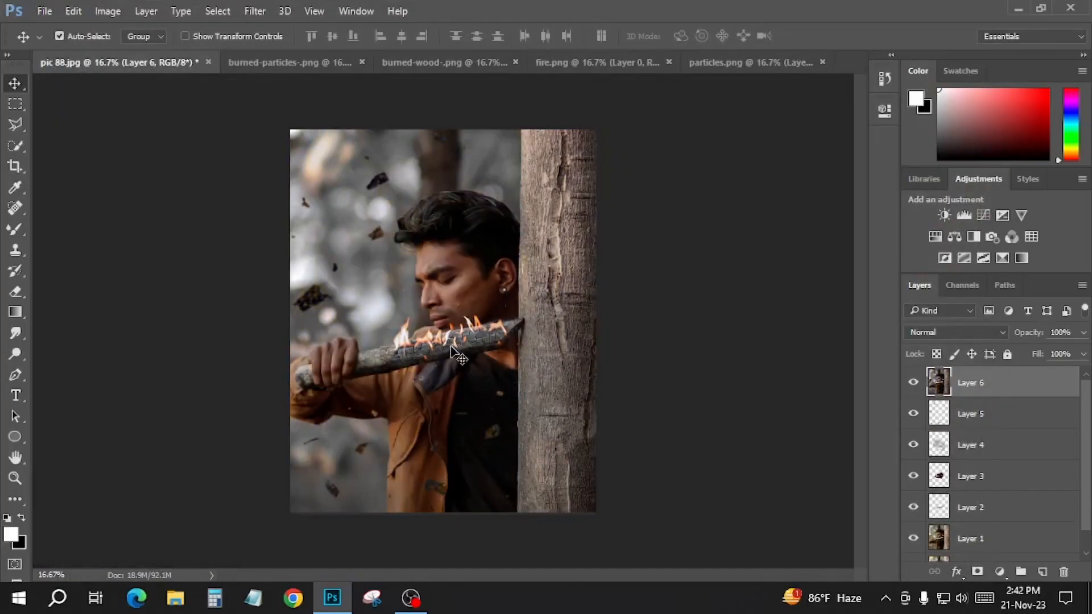
- Add a new empty layer above the color-graded layer
scroll(445, 316, "down", 1)
scroll(983, 421, "up", 1)
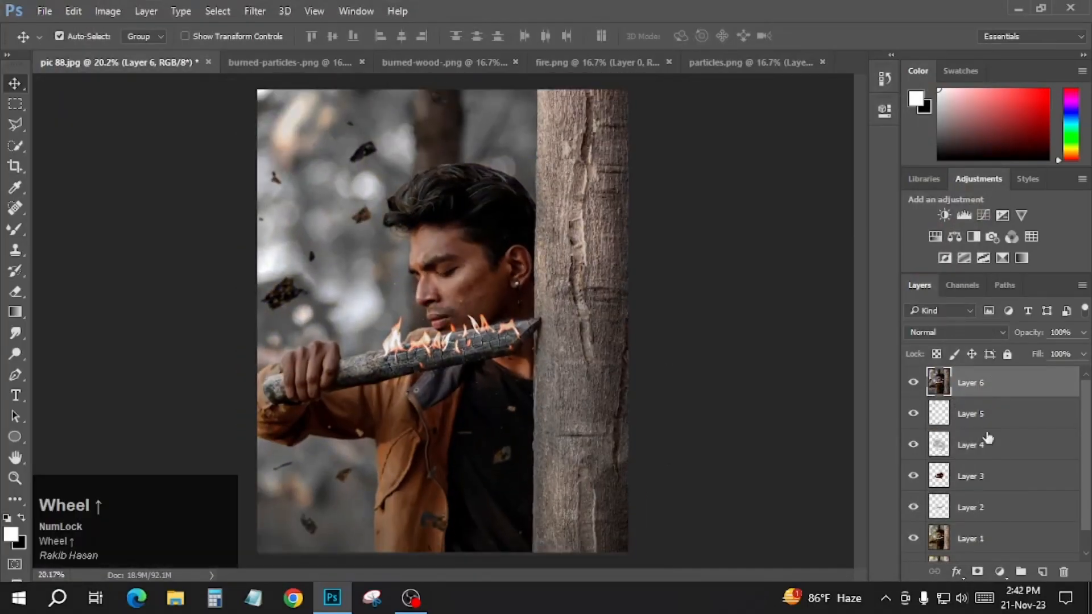
left_click(1042, 571)
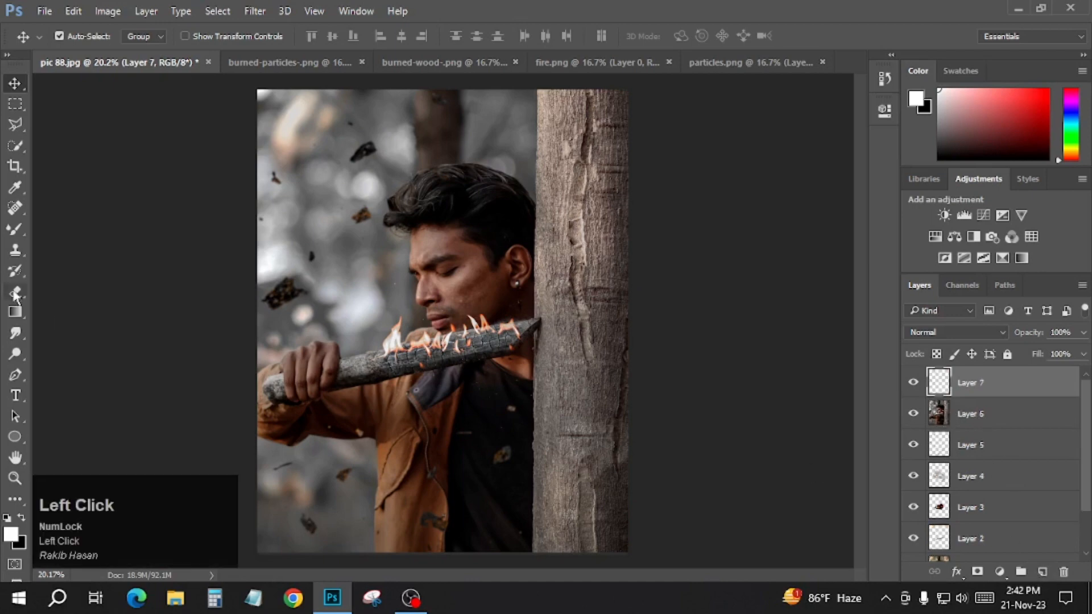
- Choose a bright orange foreground color and try a large soft Brush dab over the flames, undoing the dab
left_click(12, 534)
left_click_drag(561, 307, 561, 323)
mouse_move(524, 180)
left_mouse_down()
mouse_move(522, 151)
mouse_move(535, 143)
left_mouse_up()
left_click(703, 141)
left_click(16, 229)
left_click(441, 322)
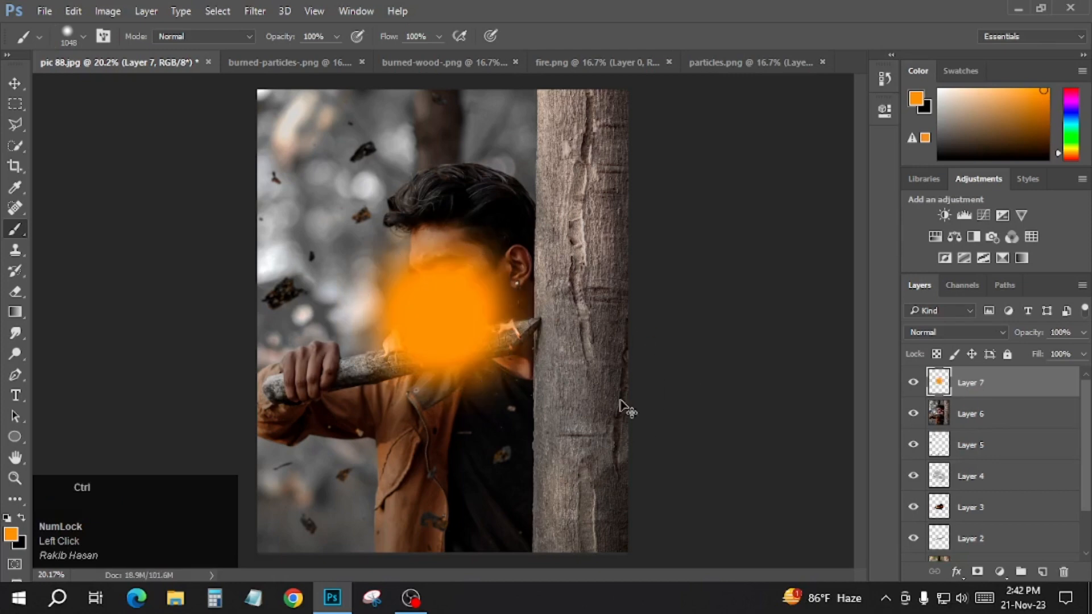
key("ctrl+z")
- Sample an orange-red from the flames, paint a 340 px soft glow over the nearest flames to the hand, and set the layer to Screen
scroll(455, 358, "up", 5)
left_click(405, 336, "alt")
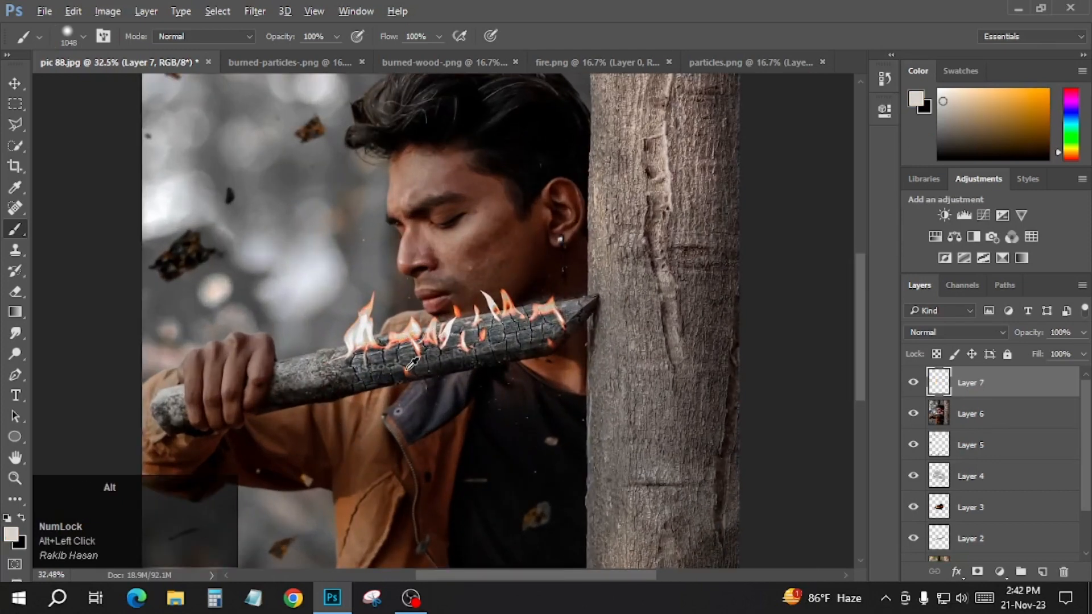
left_click(406, 368, "alt")
right_click(418, 333, "alt")
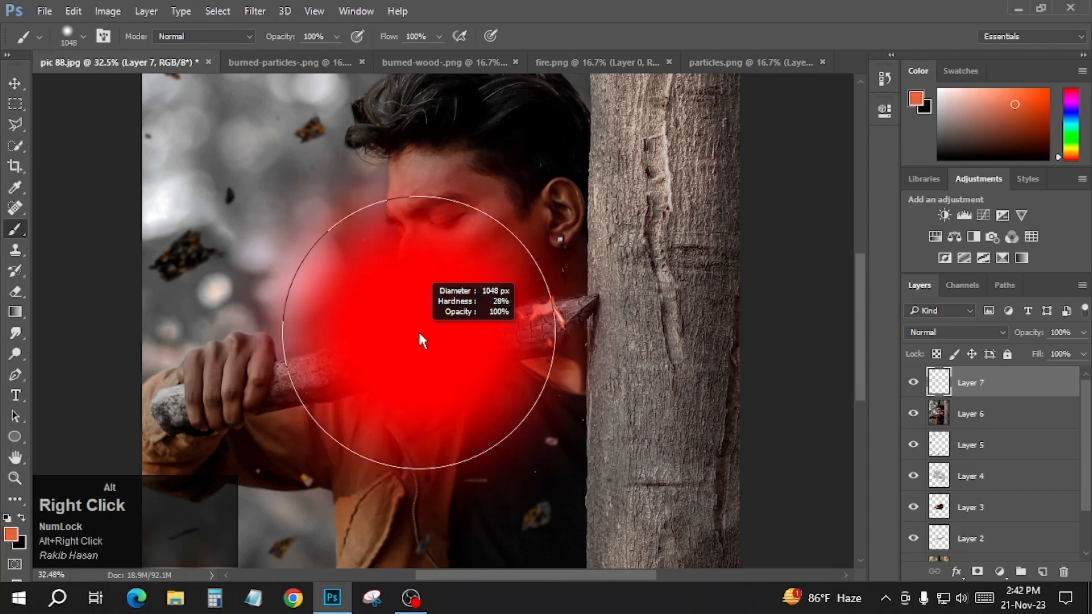
left_click(379, 328)
left_click(943, 332)
left_click(917, 118)
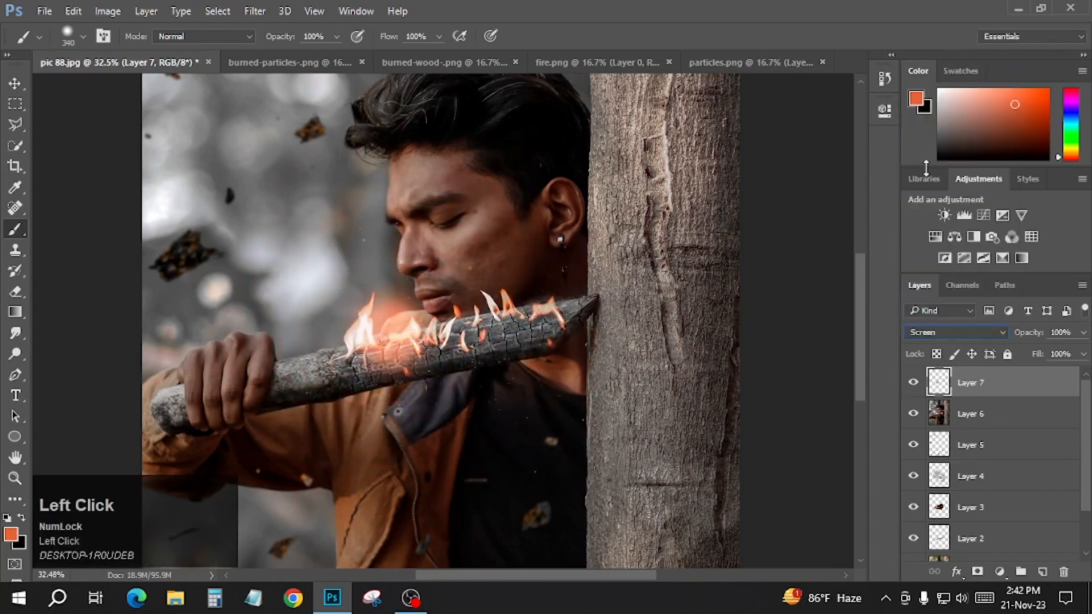
- Undo the last strokes and paint a 266 px soft orange-red glow over the flames along the burning stick toward the tree
key("ctrl+z")
key("ctrl+z")
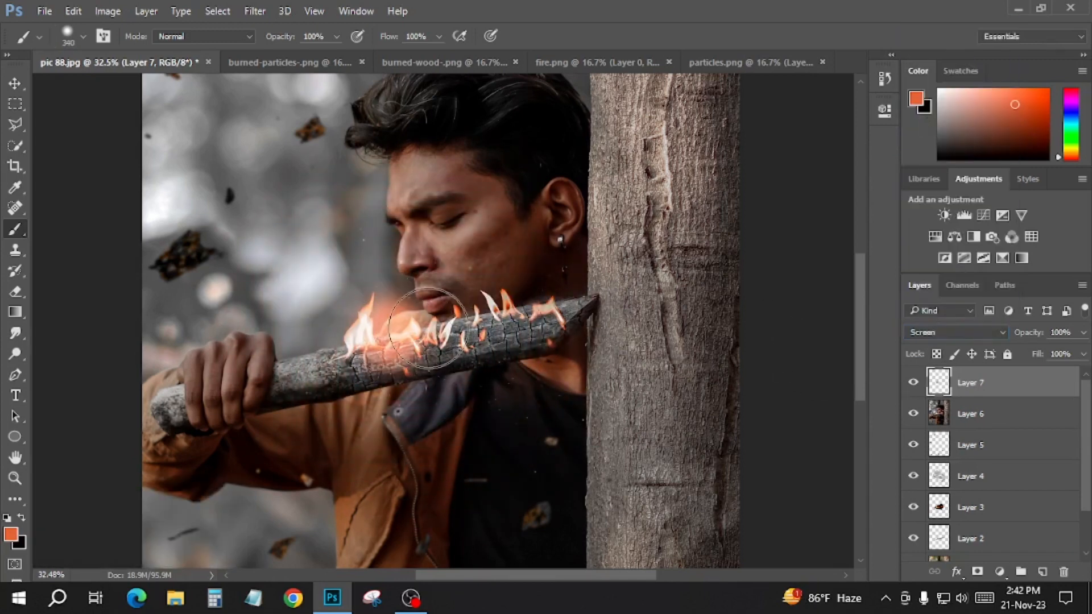
right_click(512, 312, "alt")
left_click(506, 309)
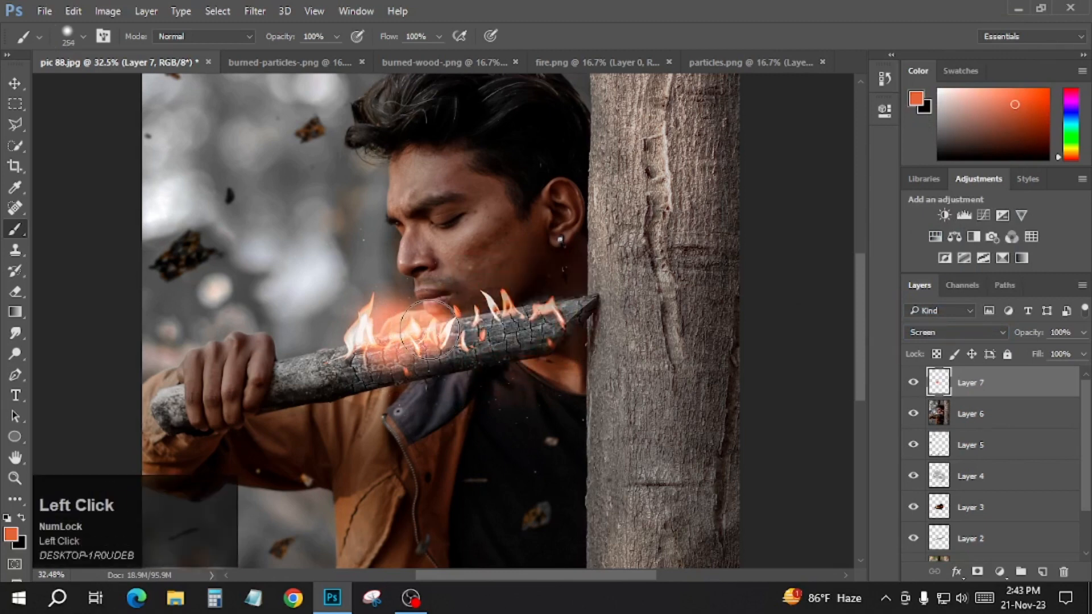
right_click(514, 341, "alt")
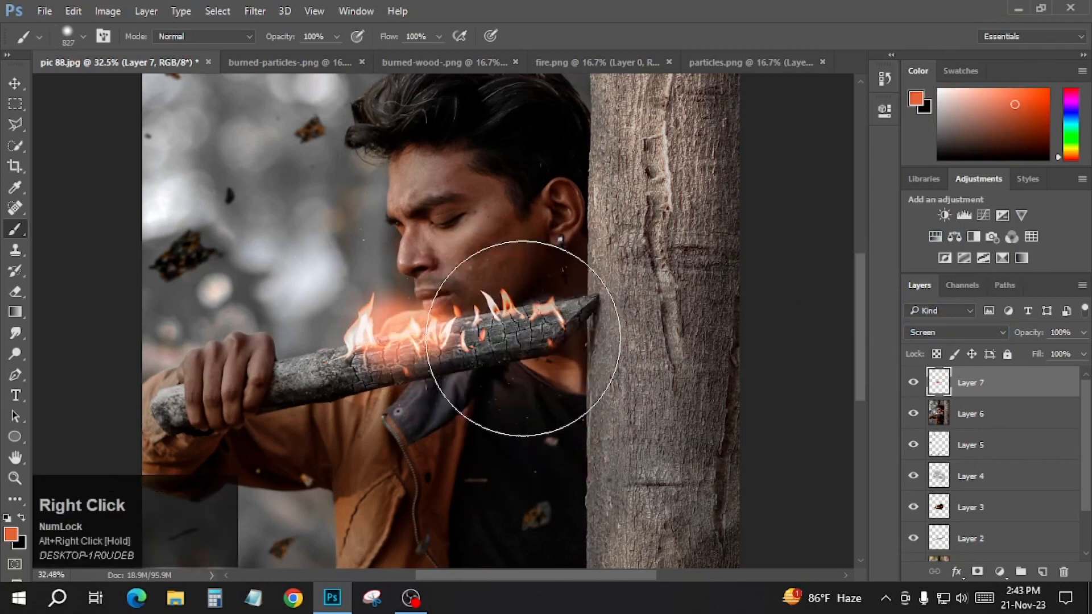
right_click(532, 339, "alt")
right_click(524, 349, "alt")
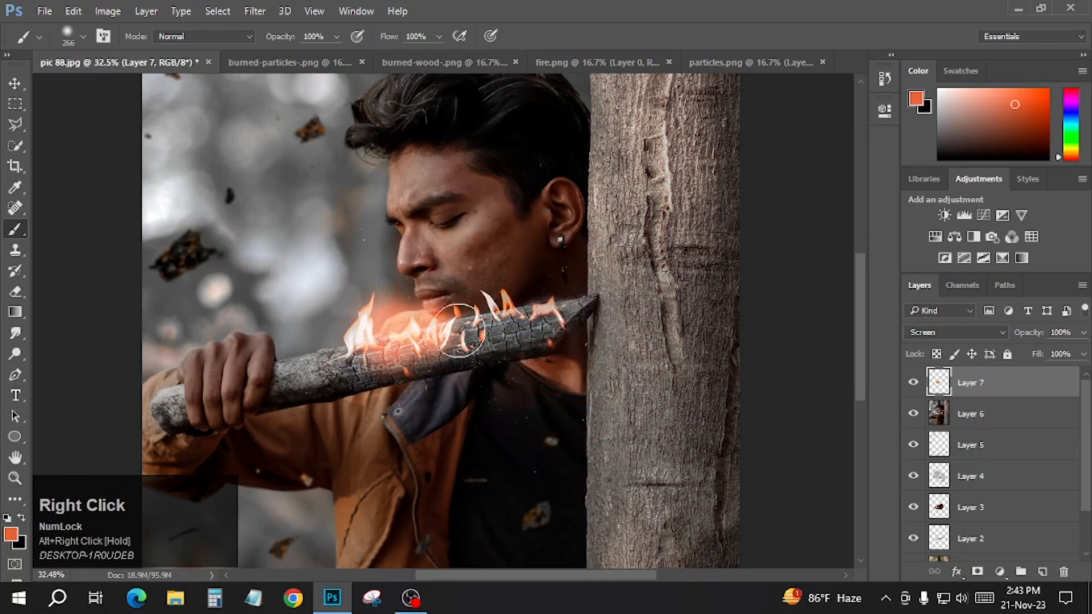
left_click(497, 312)
left_click(497, 312)
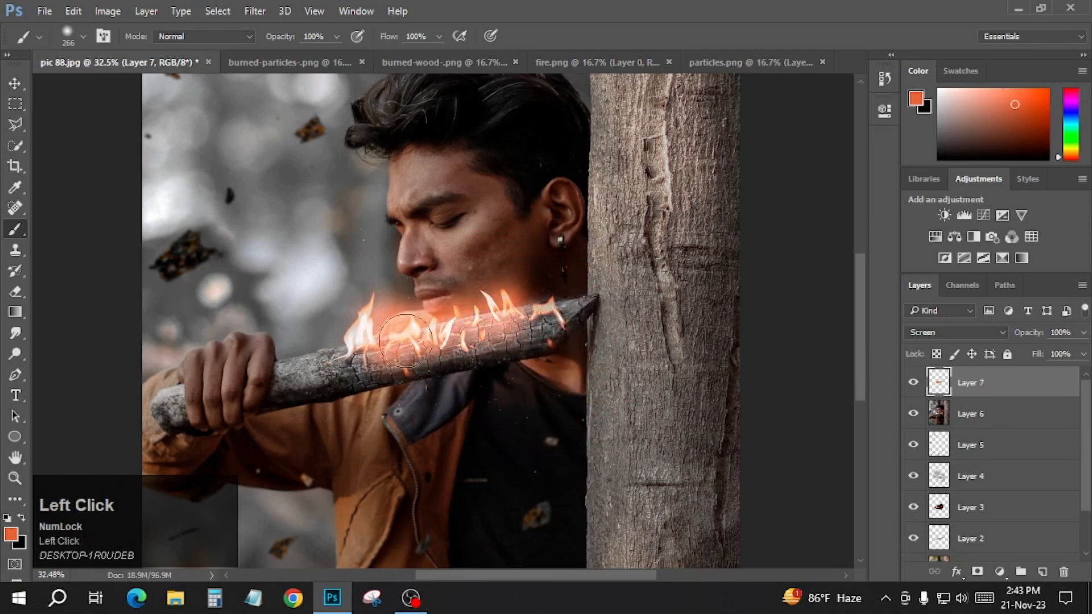
left_click(373, 338)
- Lower the glow layer's opacity to 60% and merge it down into the color-graded layer
left_click_drag(1031, 339, 1001, 341)
scroll(524, 329, "up", 1)
left_click(470, 341)
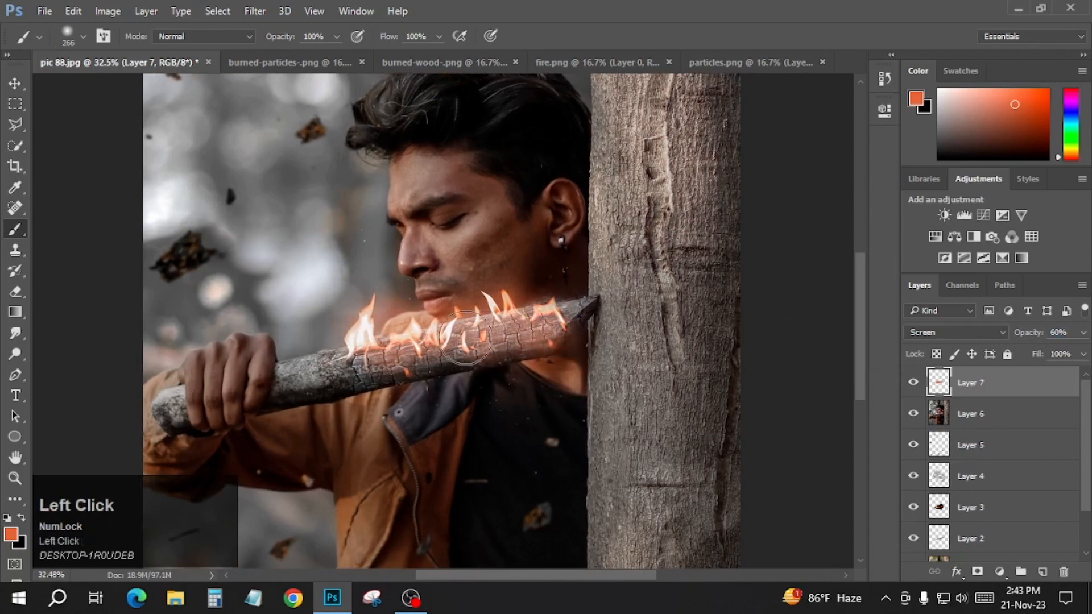
scroll(470, 342, "down", 3)
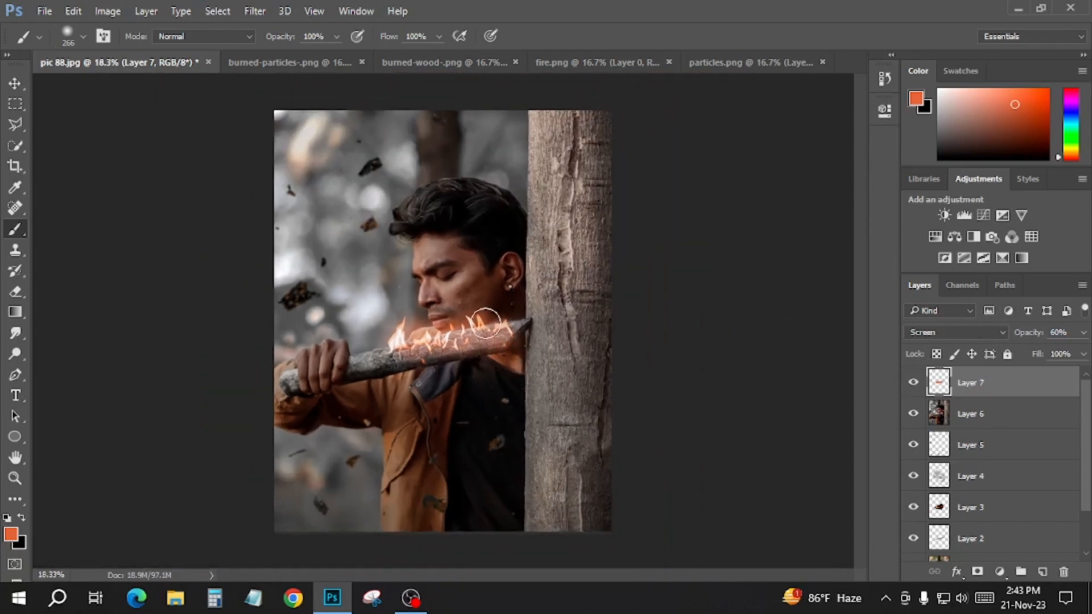
left_click(503, 351, "alt")
scroll(506, 355, "down", 2)
scroll(508, 357, "up", 1)
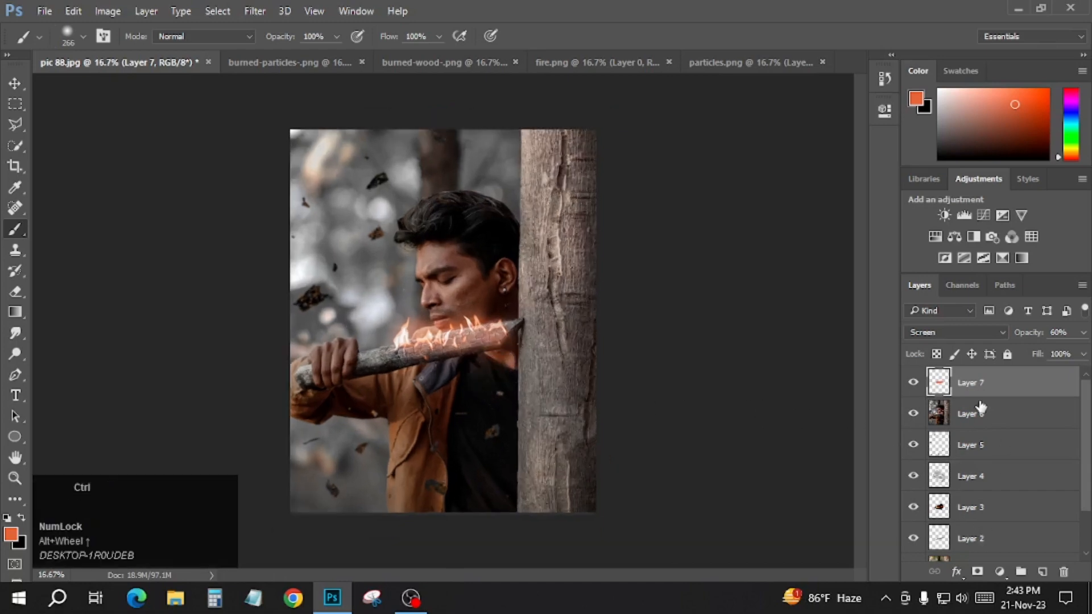
key("ctrl+e")
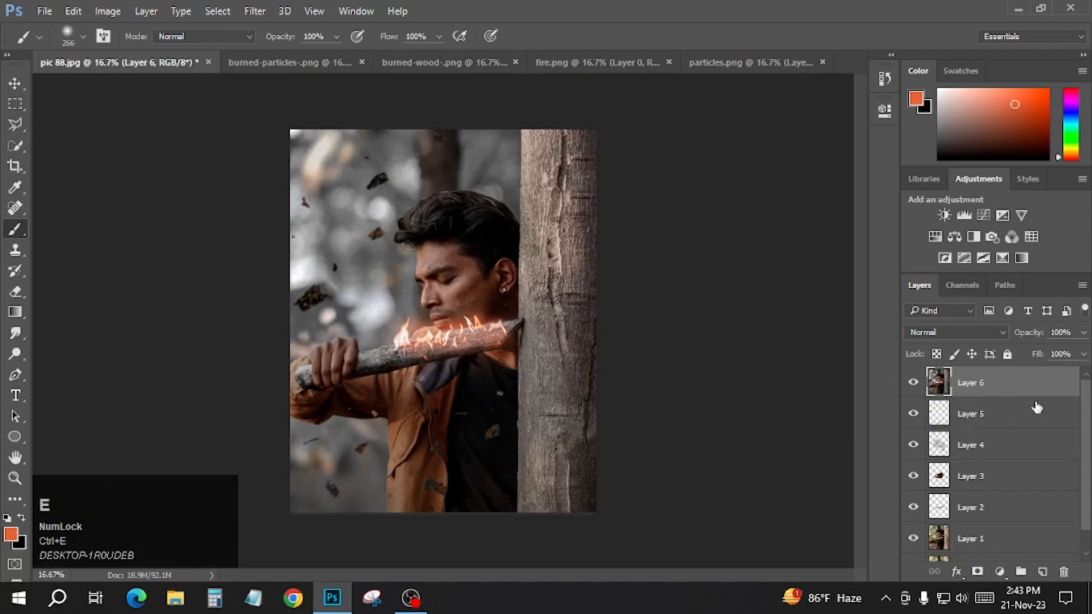
- Duplicate the merged layer and choose the Mixer Brush tool for skin smoothing
scroll(1037, 408, "up", 1)
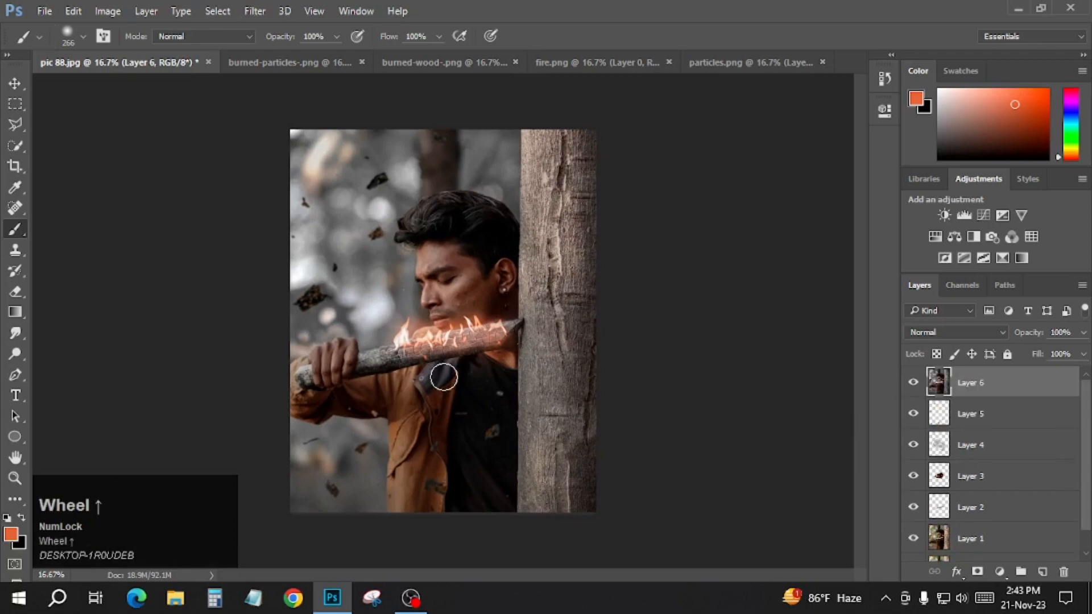
scroll(443, 376, "up", 1, "alt")
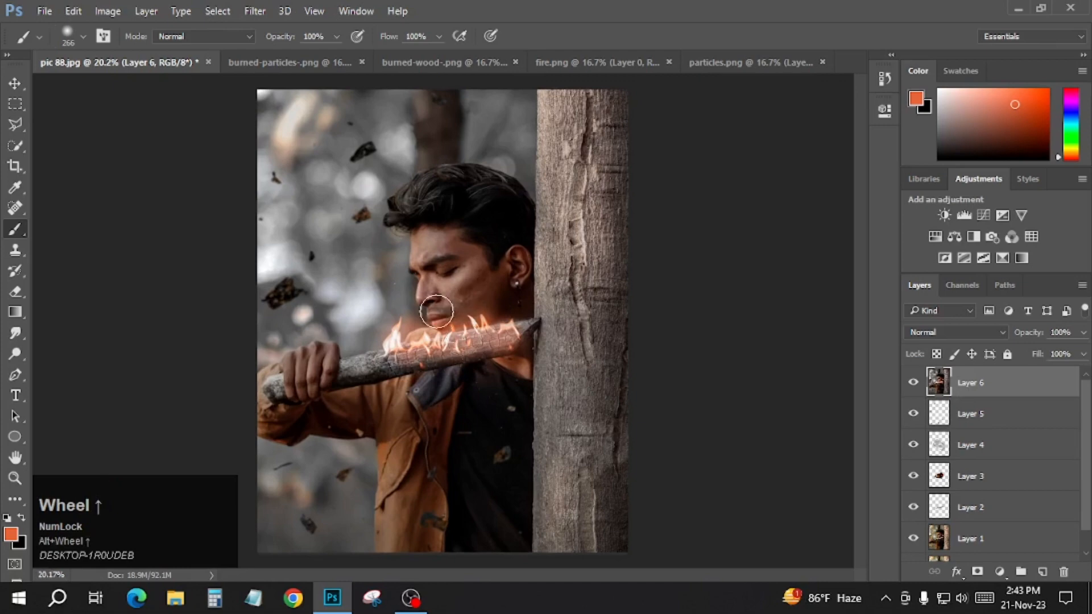
scroll(499, 312, "up", 3, "alt")
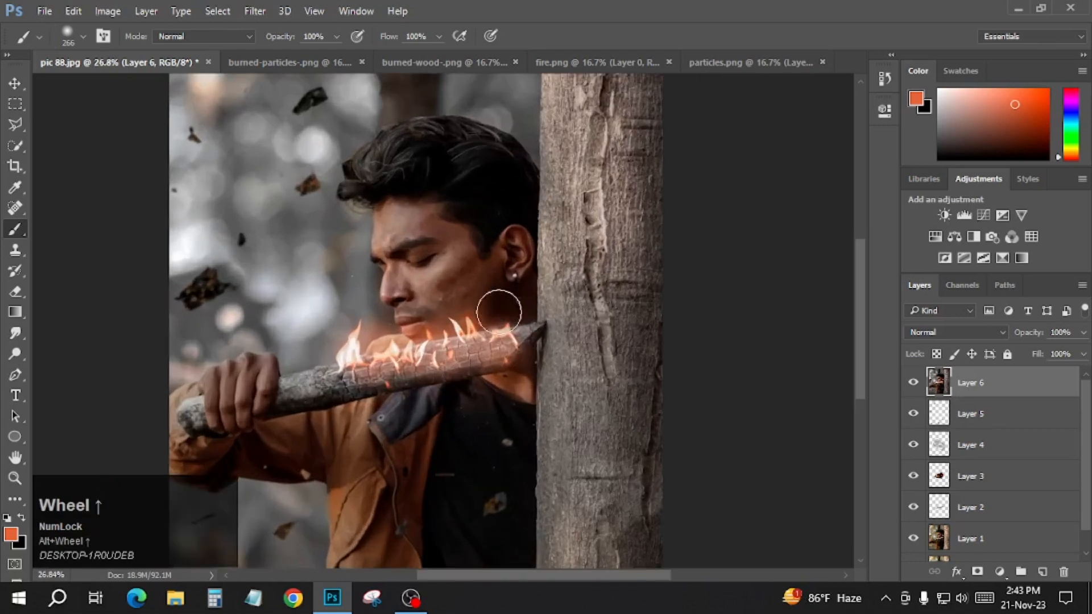
scroll(499, 312, "up", 6, "alt")
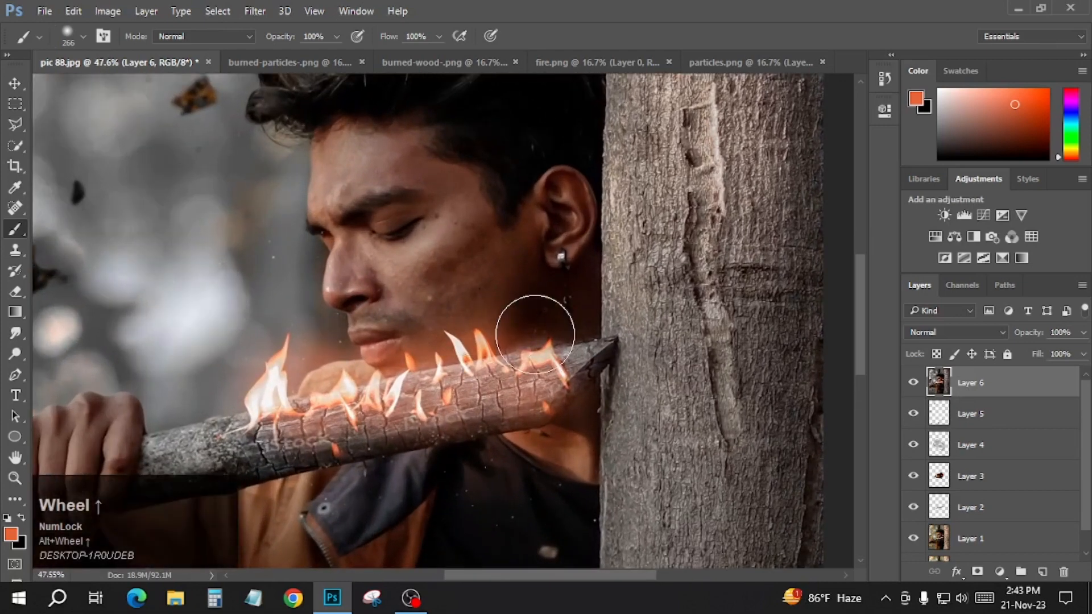
key("ctrl")
key("ctrl+j")
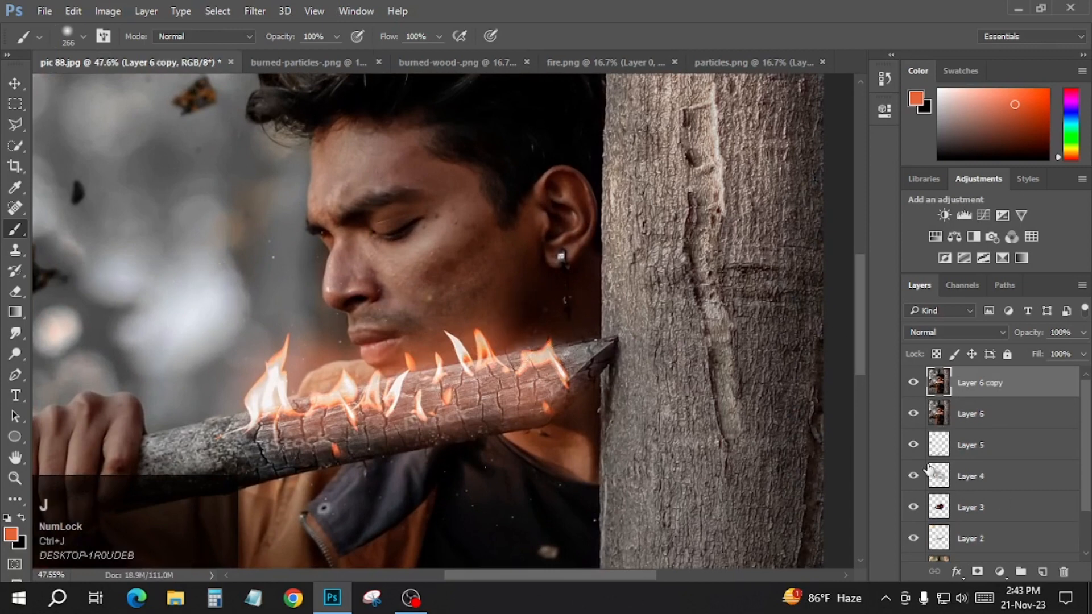
right_click(15, 235)
left_click(104, 280)
key("alt")
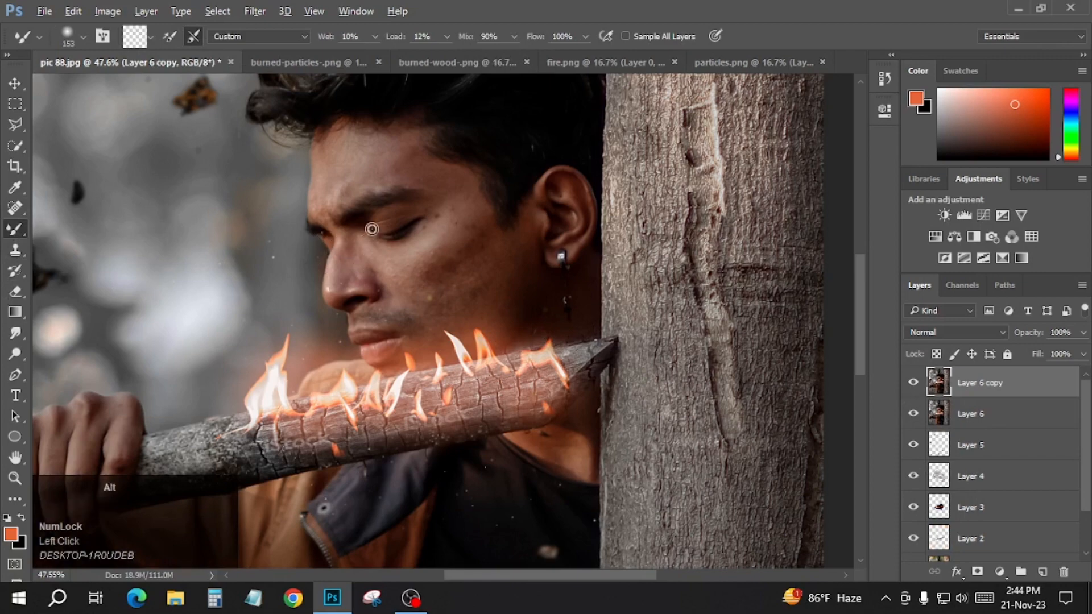
- Smooth the skin of the forehead and cheek with a soft Mixer Brush of 98 px
scroll(372, 229, "up", 3)
right_click(349, 153, "alt")
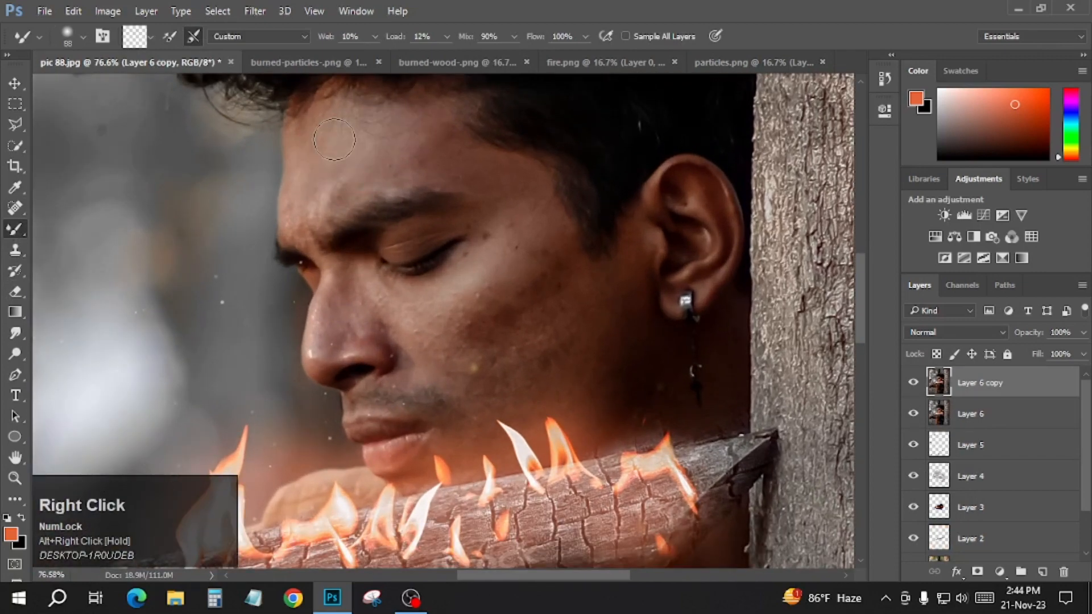
right_click(329, 152, "alt")
left_click(313, 162)
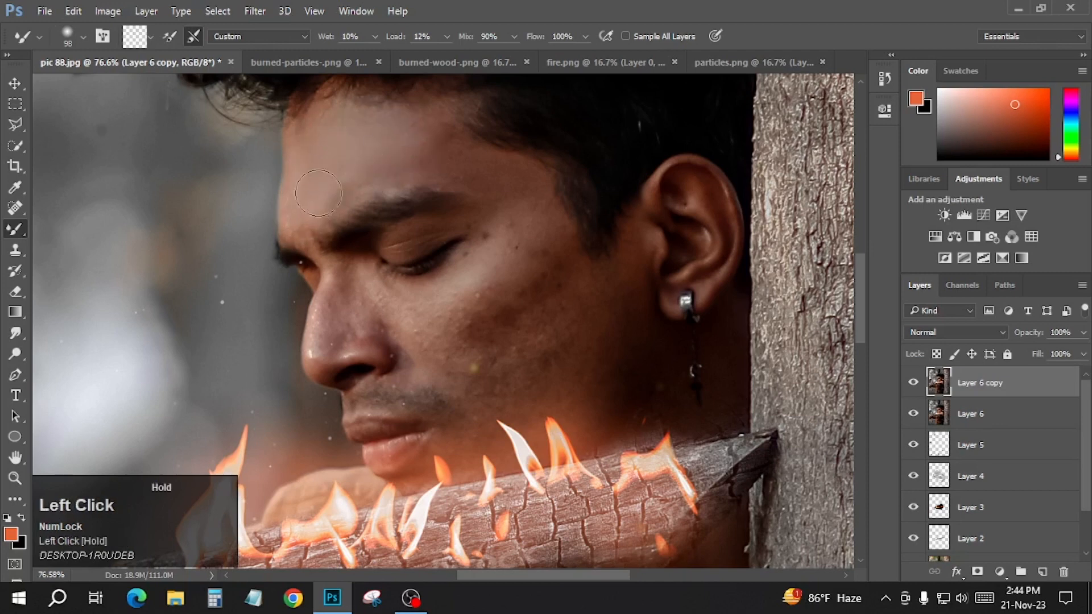
mouse_move(305, 133)
left_mouse_down()
mouse_move(322, 216)
mouse_move(376, 181)
mouse_move(513, 196)
mouse_move(463, 183)
mouse_move(515, 259)
mouse_move(546, 240)
mouse_move(537, 234)
mouse_move(490, 264)
mouse_move(492, 246)
mouse_move(472, 272)
mouse_move(490, 256)
mouse_move(481, 283)
mouse_move(514, 287)
mouse_move(521, 306)
mouse_move(558, 265)
left_mouse_up()
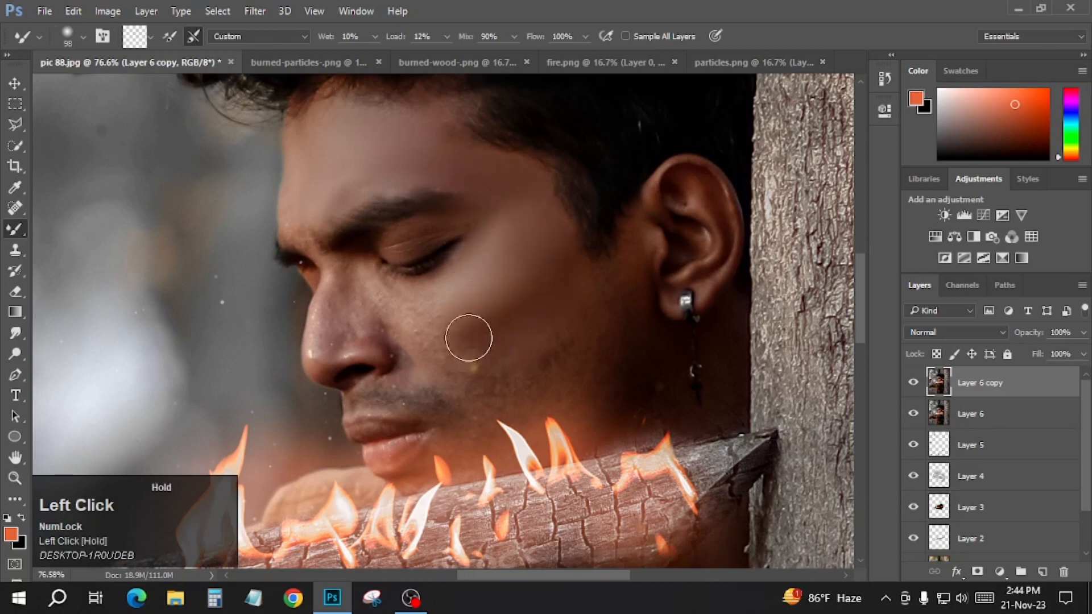
mouse_move(469, 338)
left_mouse_down()
mouse_move(427, 340)
mouse_move(418, 334)
mouse_move(437, 309)
mouse_move(360, 290)
mouse_move(456, 372)
mouse_move(534, 365)
mouse_move(570, 327)
mouse_move(476, 254)
mouse_move(555, 281)
mouse_move(573, 244)
mouse_move(585, 326)
mouse_move(528, 374)
mouse_move(491, 356)
mouse_move(510, 349)
mouse_move(485, 383)
left_mouse_up()
- Smooth the nose and the skin by the brow with smaller Mixer Brush sizes of 46, 75 and 41 px
right_click(389, 339, "alt")
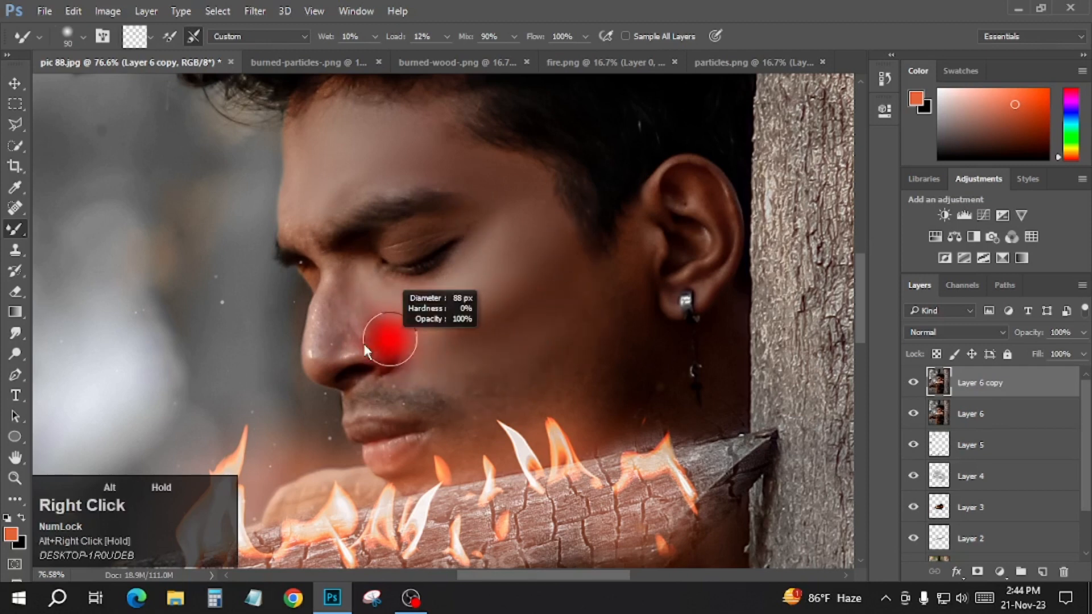
left_click_drag(377, 355, 378, 355)
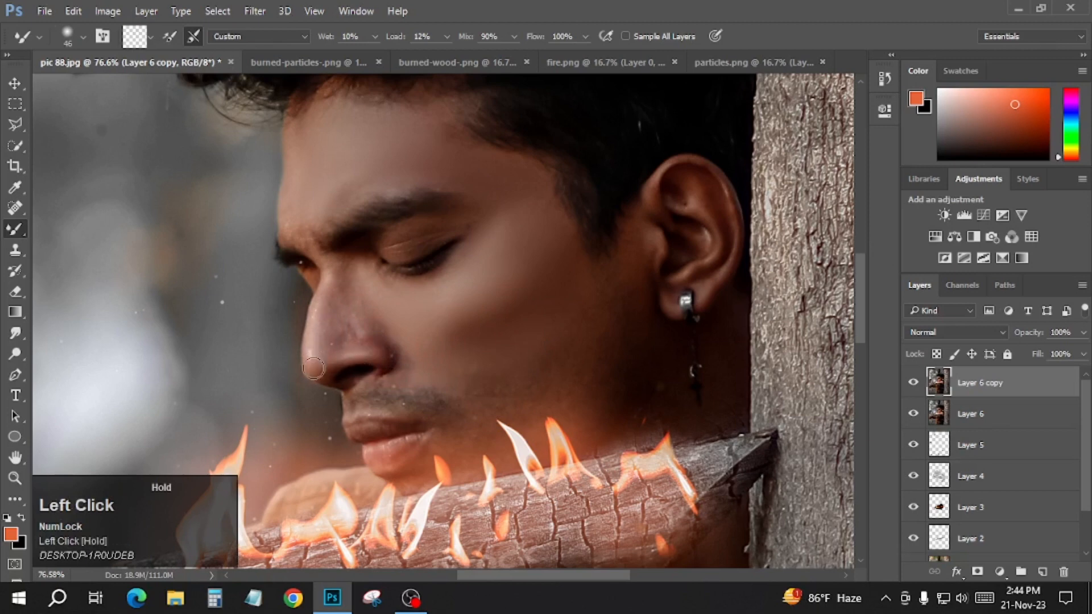
right_click(341, 334, "alt")
left_click(353, 336)
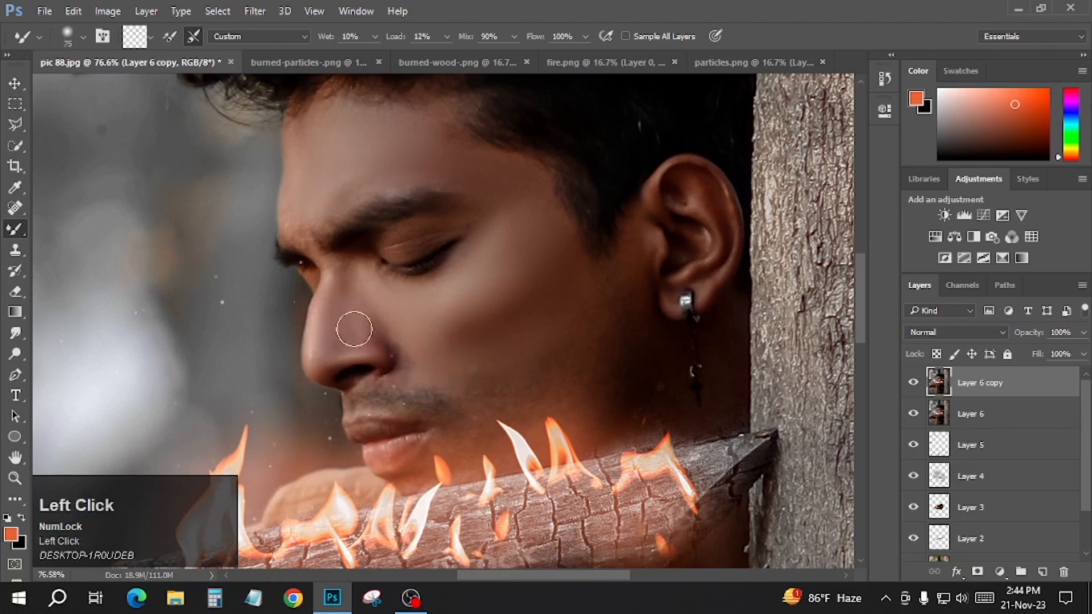
right_click(289, 223, "alt")
left_click(298, 240)
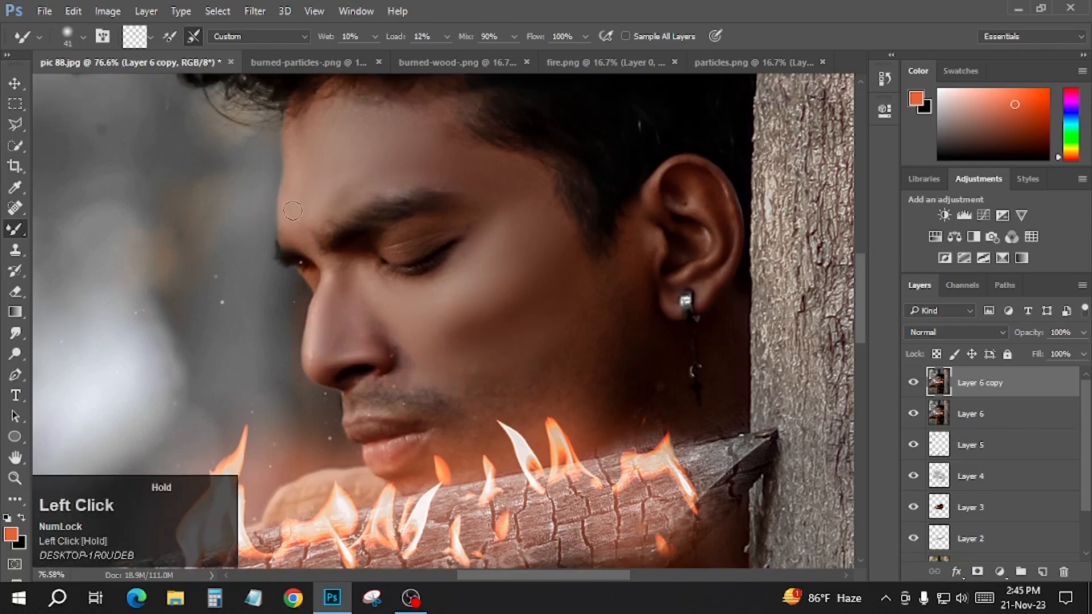
- Smooth the skin on the fingers gripping the stick with a 91 px Mixer Brush
scroll(470, 316, "down", 4)
scroll(256, 462, "up", 5)
right_click(303, 409, "alt")
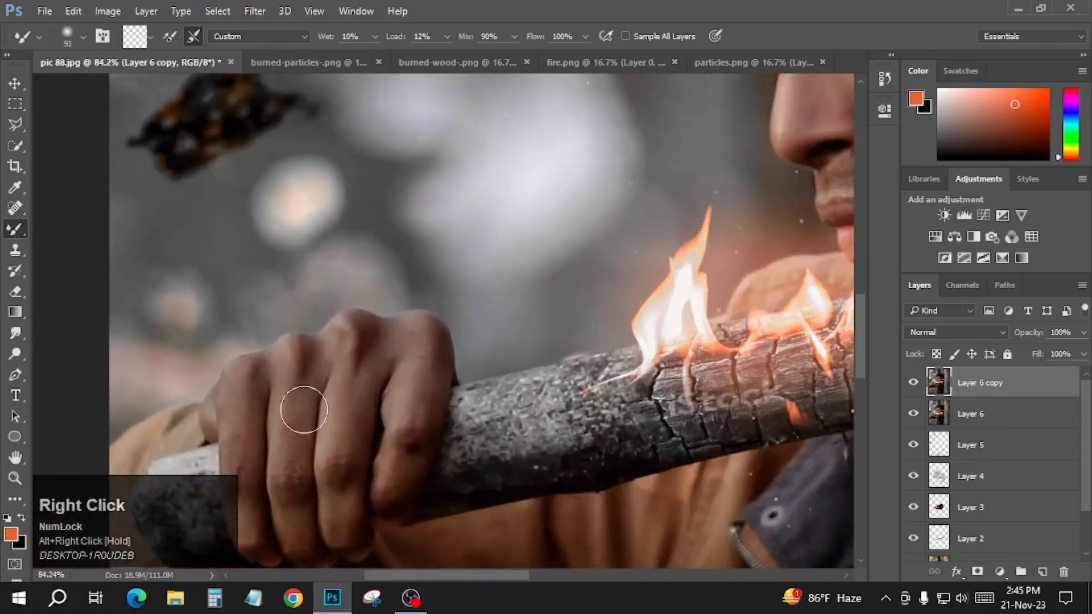
mouse_move(304, 410)
left_mouse_down()
mouse_move(289, 426)
mouse_move(294, 521)
mouse_move(359, 374)
mouse_move(332, 478)
mouse_move(428, 390)
mouse_move(414, 395)
mouse_move(364, 357)
mouse_move(241, 416)
mouse_move(241, 439)
mouse_move(309, 475)
left_mouse_up()
scroll(309, 476, "down", 6)
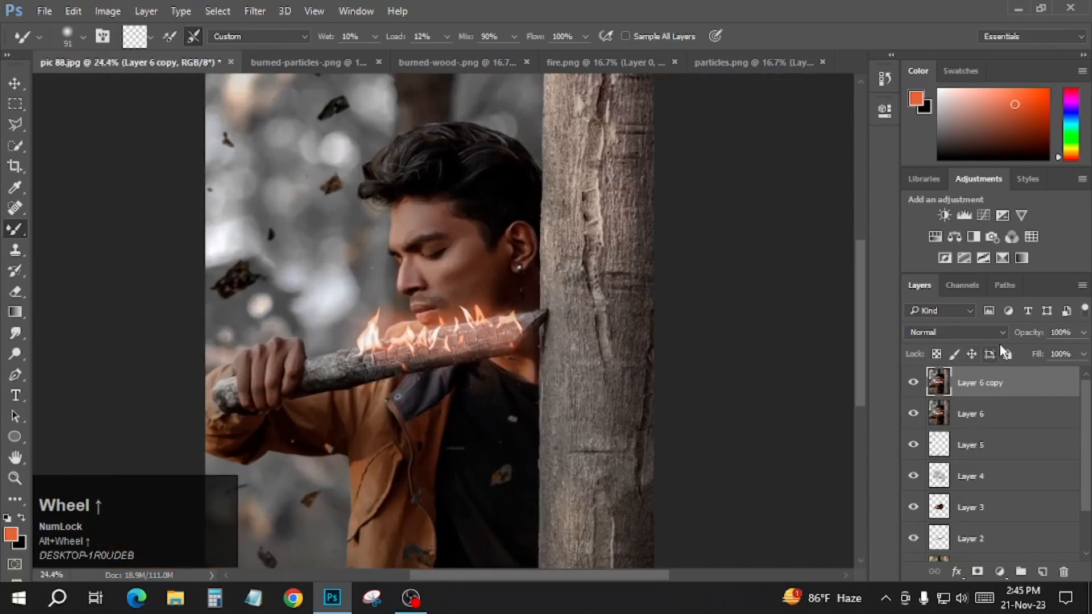
- Set the smoothed layer's opacity to 90%, merge it down, and duplicate the merged layer
left_click_drag(1040, 337, 1036, 340)
scroll(441, 292, "down", 2)
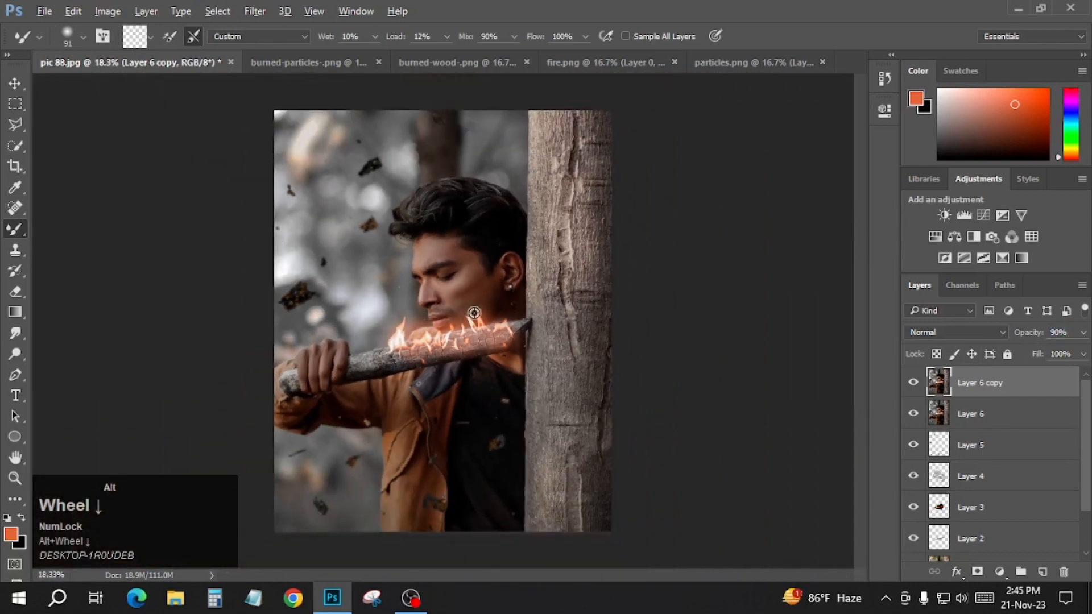
key("ctrl+e")
key("ctrl+j")
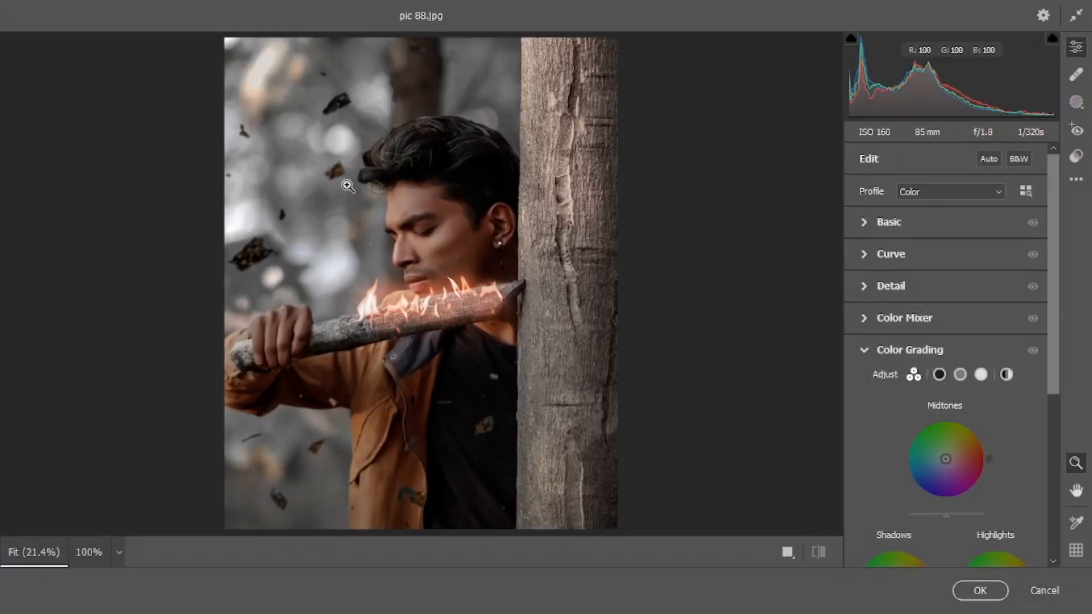
- Create a new Brush mask in Camera Raw with Size 5, Feather 100, Flow 50 and Density 100
left_click(1075, 102)
scroll(710, 202, "down", 1)
left_click(873, 259)
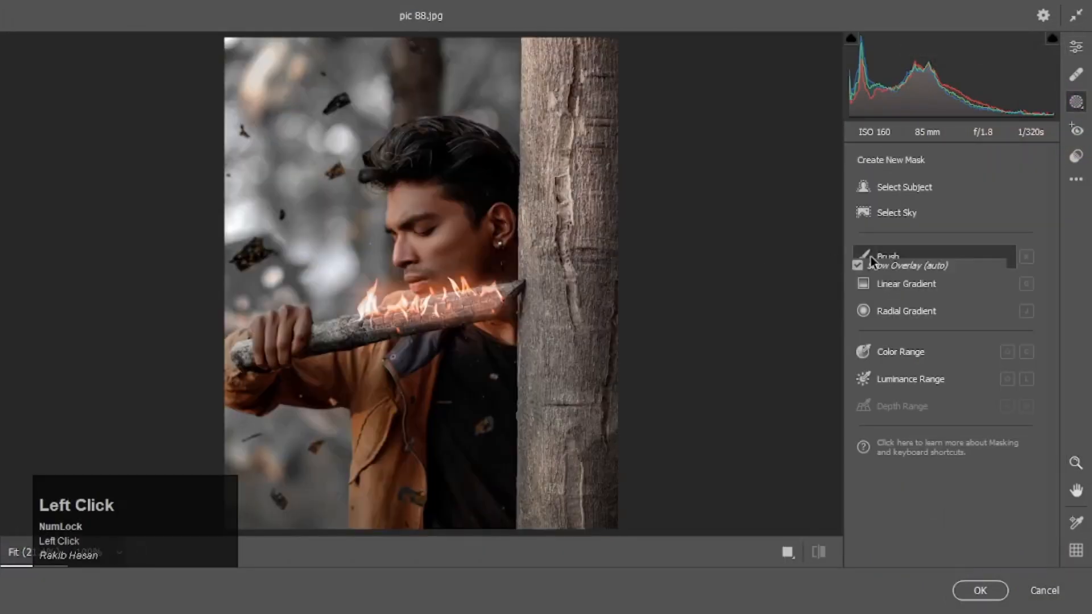
scroll(944, 409, "down", 5)
scroll(892, 421, "up", 5)
scroll(974, 399, "down", 1)
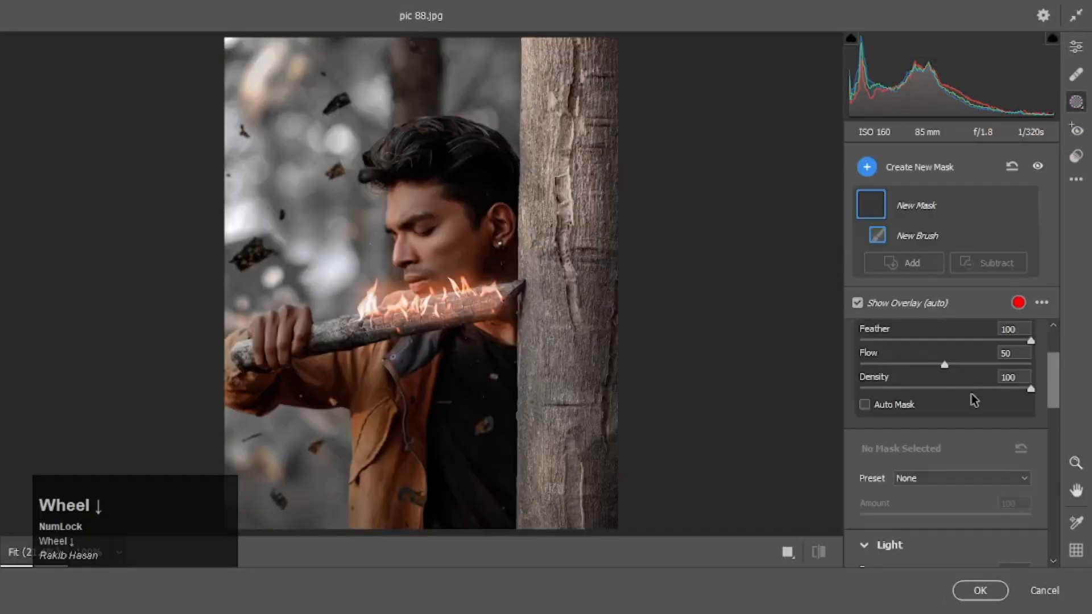
scroll(974, 399, "up", 1)
scroll(884, 418, "down", 1)
scroll(892, 419, "up", 1)
left_click(904, 341)
left_click(961, 480)
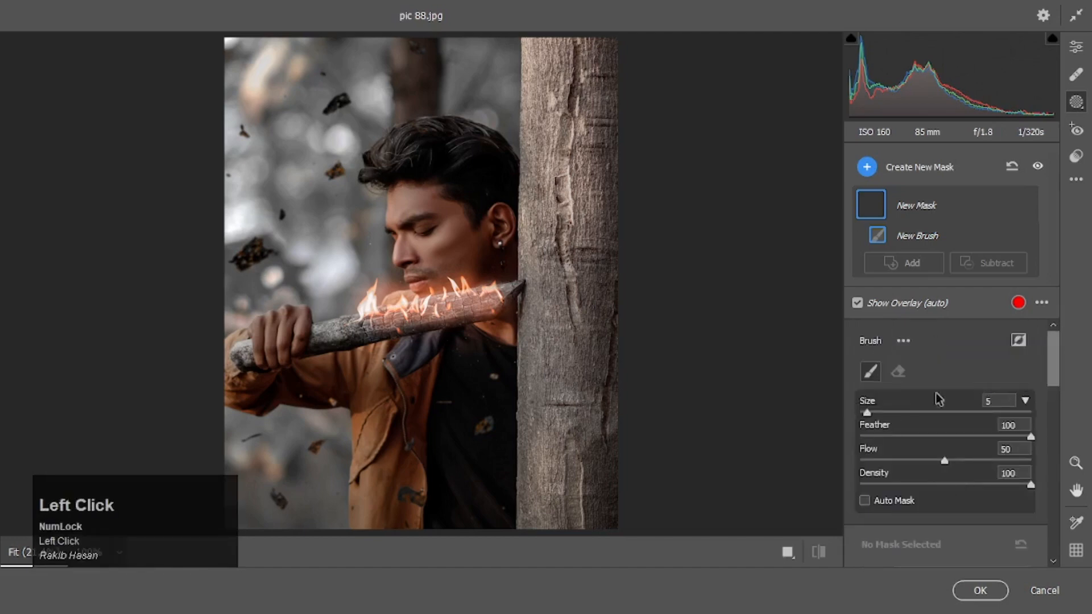
- Set the mask's Exposure to +0.30 and brush it over the forehead and cheek
scroll(945, 487, "down", 3)
left_click_drag(946, 486, 952, 485)
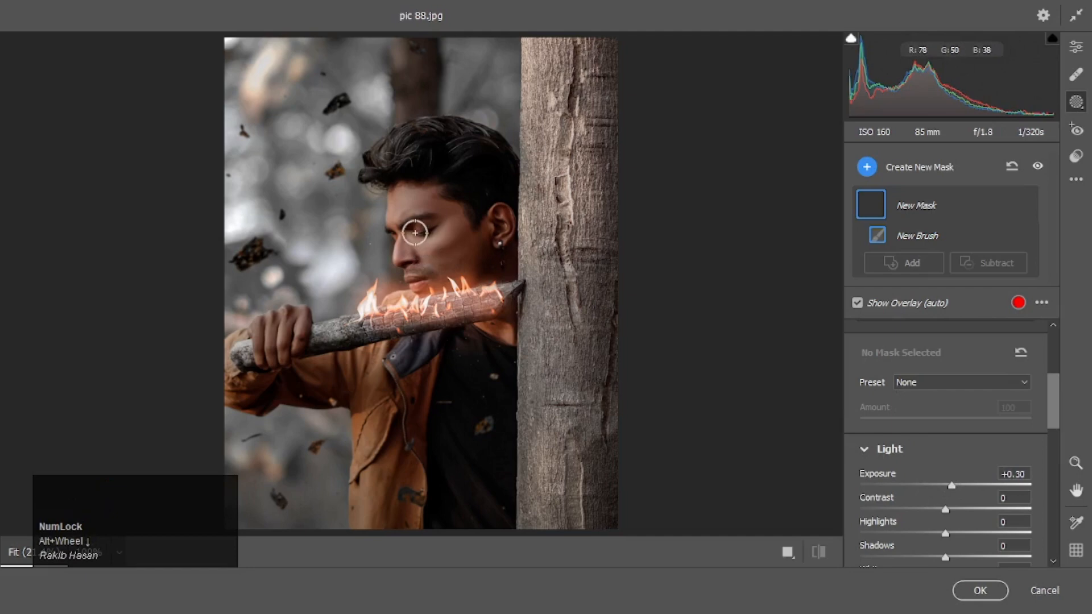
left_click(403, 215)
left_click_drag(447, 228, 455, 232)
scroll(895, 342, "up", 3)
left_click(894, 333)
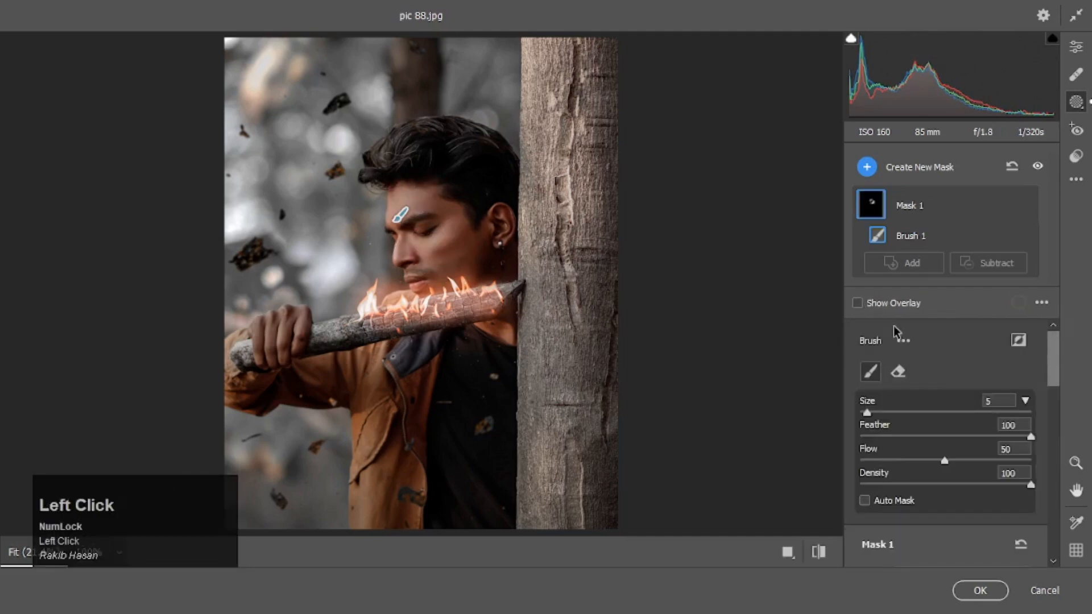
- Raise the mask's Exposure to +0.95 and extend it over the hand and lower cheek, showing the overlay to check coverage
scroll(895, 341, "down", 3)
left_click_drag(951, 485, 965, 487)
mouse_move(284, 327)
left_mouse_down()
mouse_move(260, 334)
mouse_move(270, 356)
mouse_move(260, 321)
mouse_move(300, 323)
mouse_move(272, 354)
left_mouse_up()
left_click(857, 303)
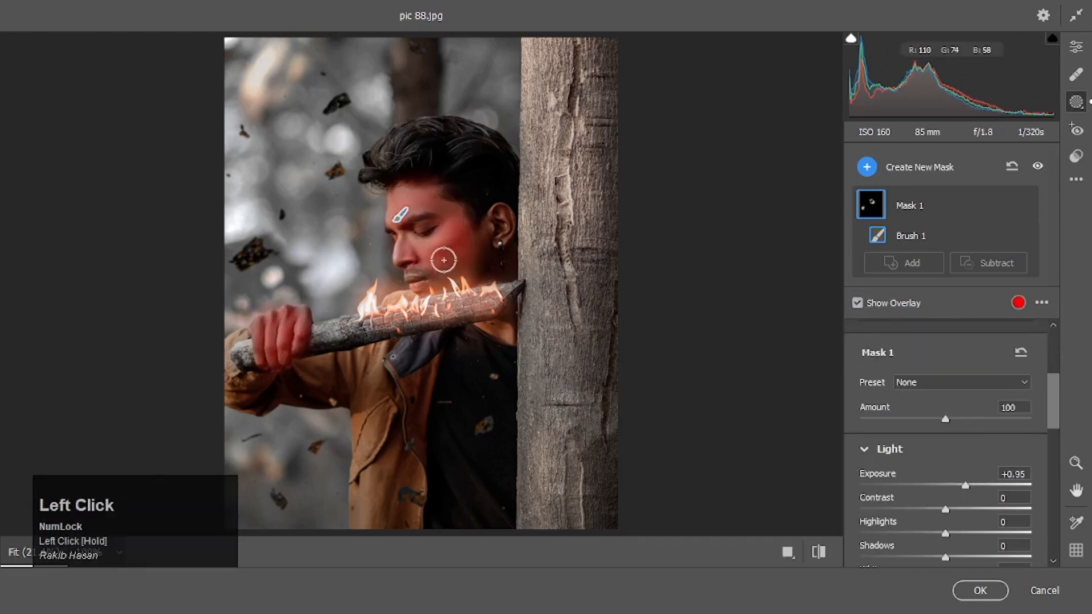
mouse_move(444, 260)
left_mouse_down()
mouse_move(497, 224)
mouse_move(495, 244)
mouse_move(488, 222)
mouse_move(480, 282)
mouse_move(433, 250)
mouse_move(441, 237)
mouse_move(464, 261)
left_mouse_up()
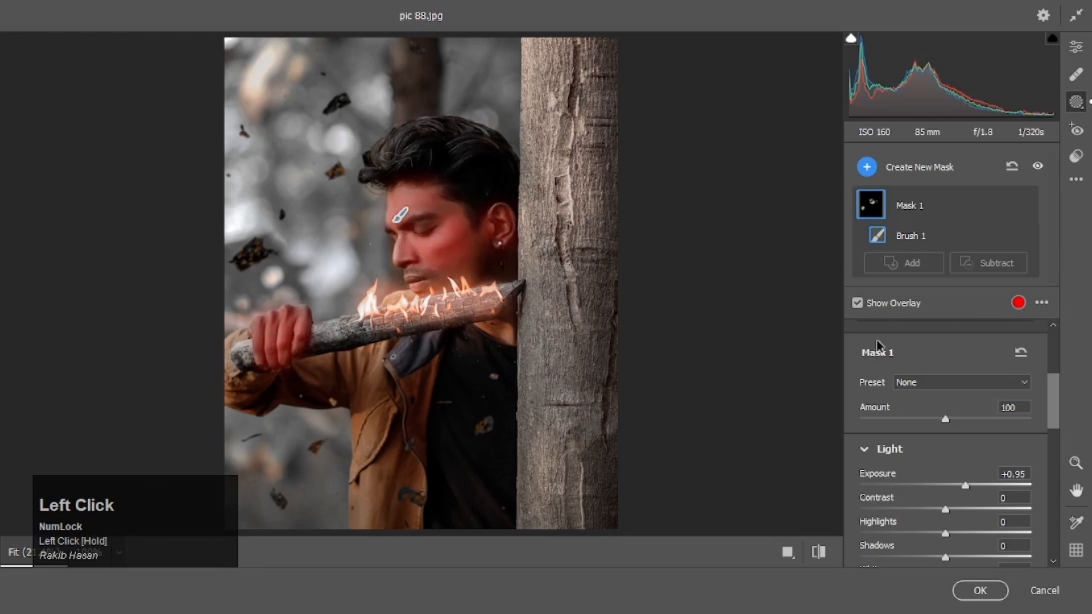
- Set the face and hand mask's Clarity to +7 and Saturation to -10, with the overlay hidden
scroll(950, 453, "down", 6)
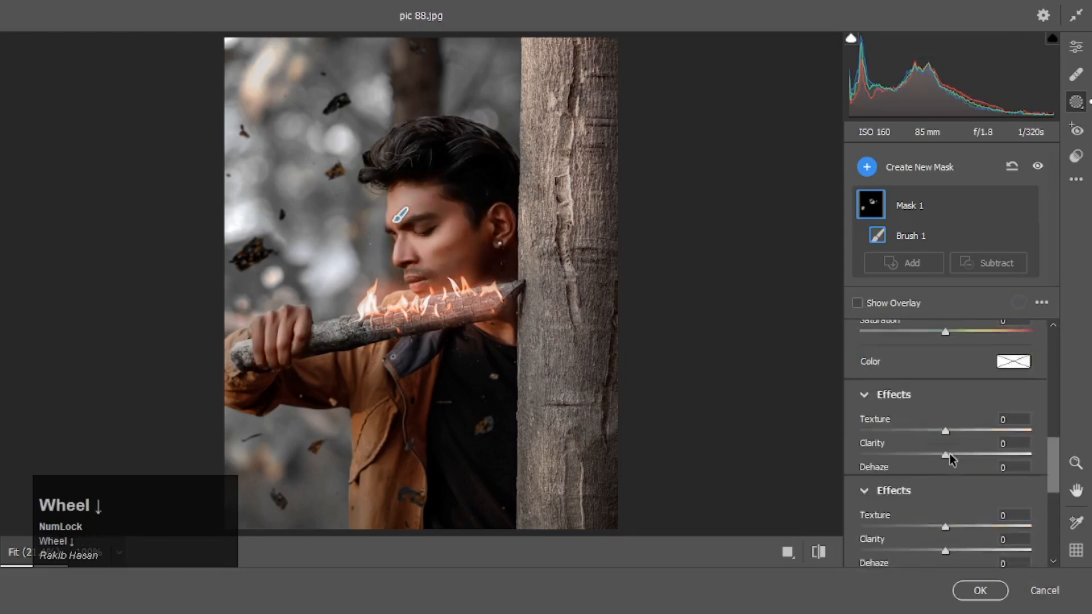
scroll(950, 455, "up", 2)
left_click_drag(945, 427, 936, 433)
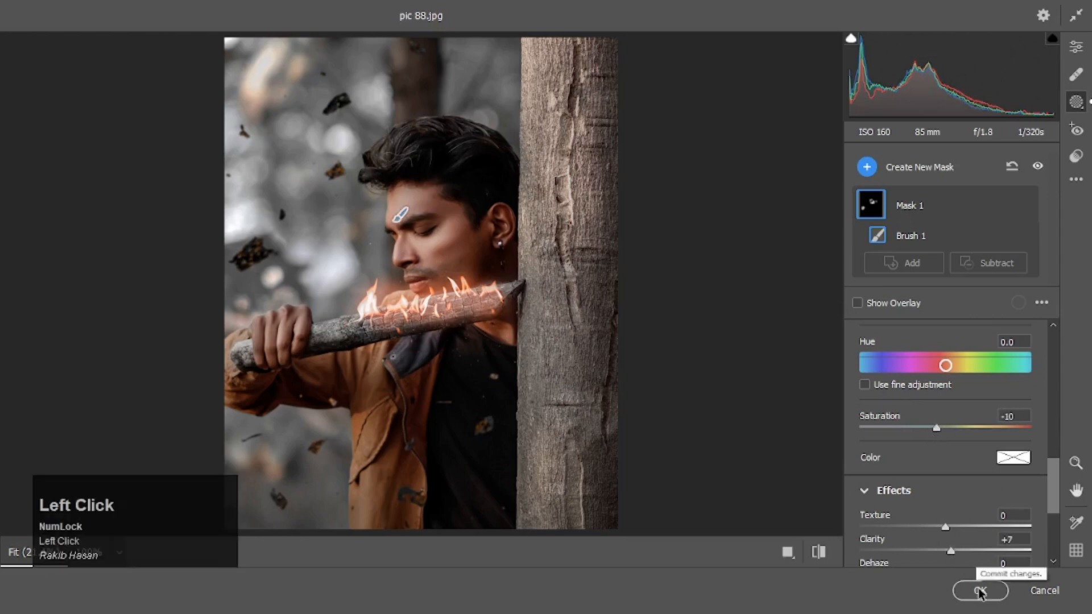
- Apply the face and hand mask edits and reopen the Camera Raw Filter on Layer 6 copy
left_click(980, 590)
scroll(455, 259, "up", 1)
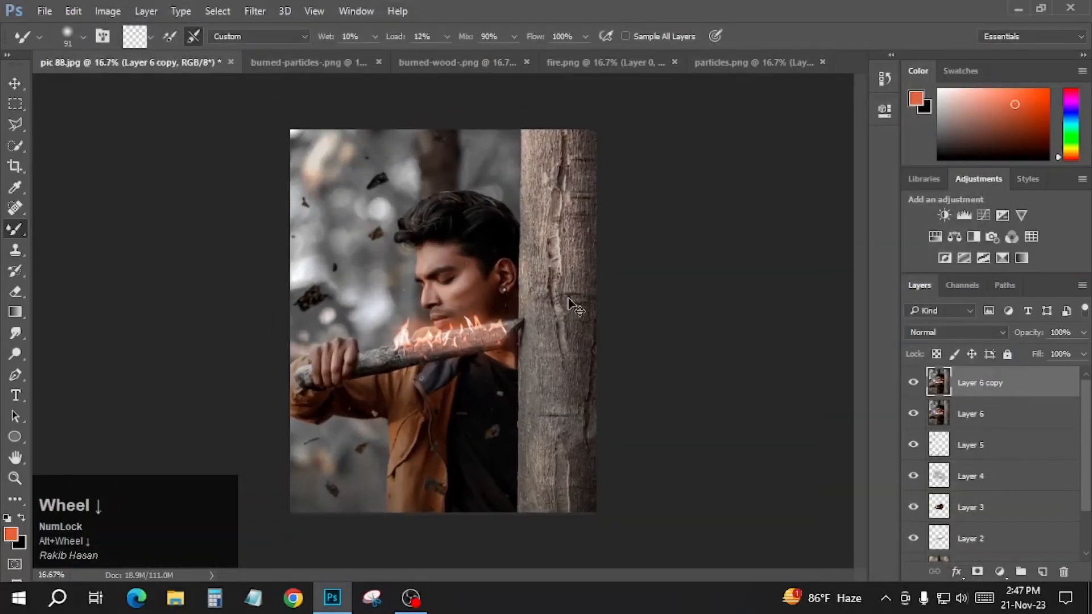
left_click(255, 11)
left_click(307, 103)
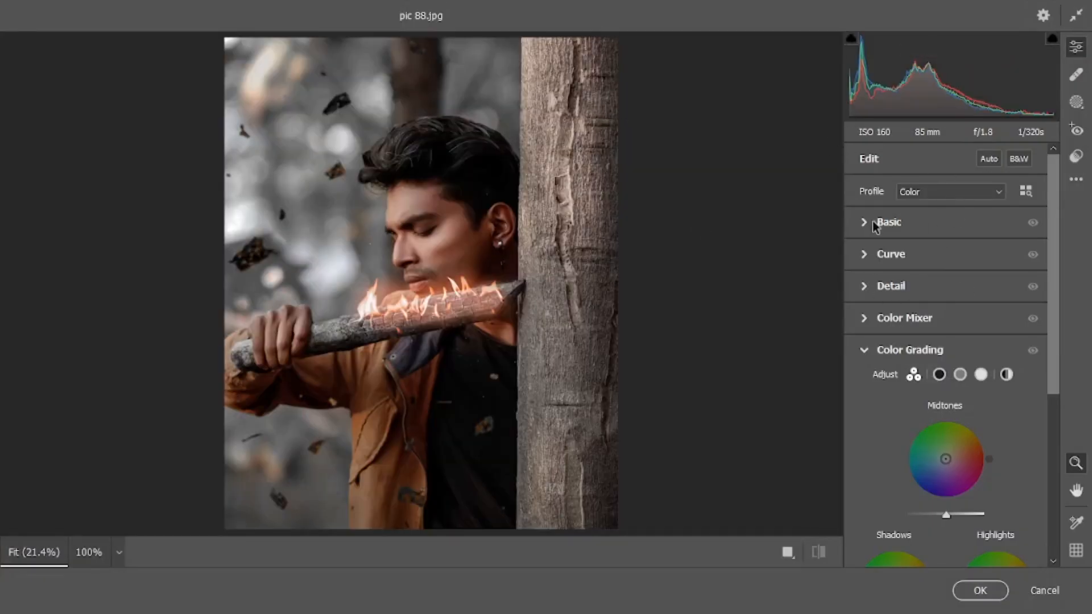
- Adjust the yellow range in the Color Mixer and select the green range
left_click(924, 317)
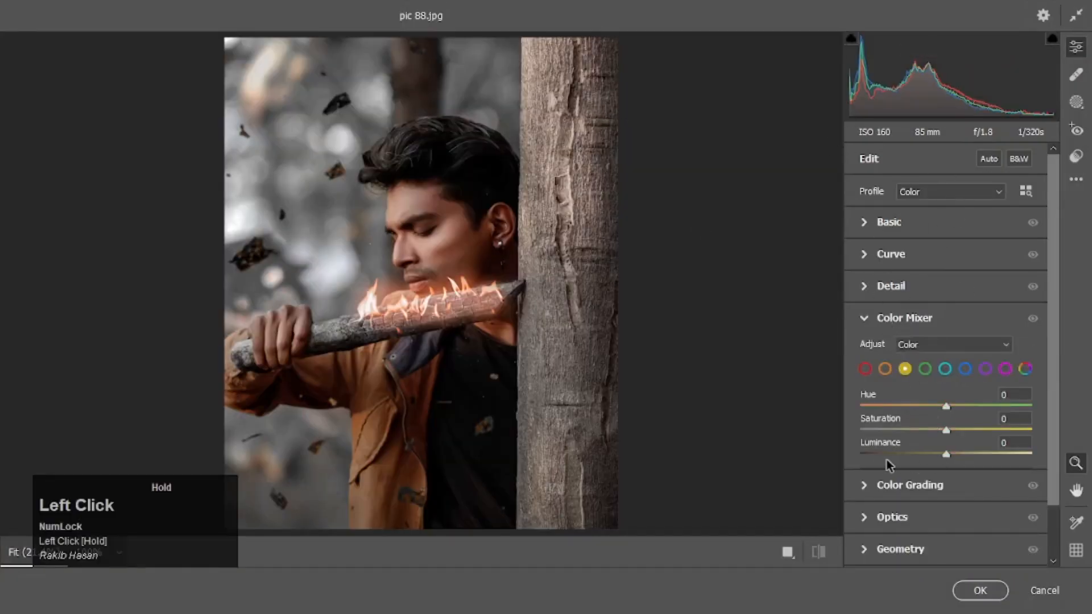
left_click_drag(890, 465, 882, 456)
left_click(925, 369)
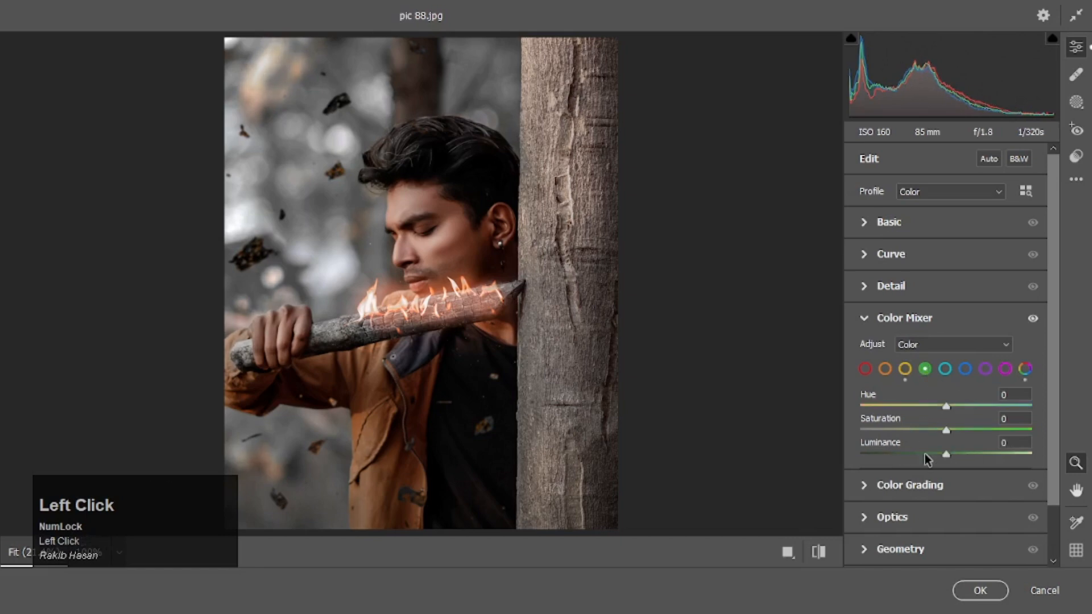
- Mask the background by inverting a subject selection, set its Exposure to -0.40 and apply the filter
left_click(1074, 111)
left_click(900, 194)
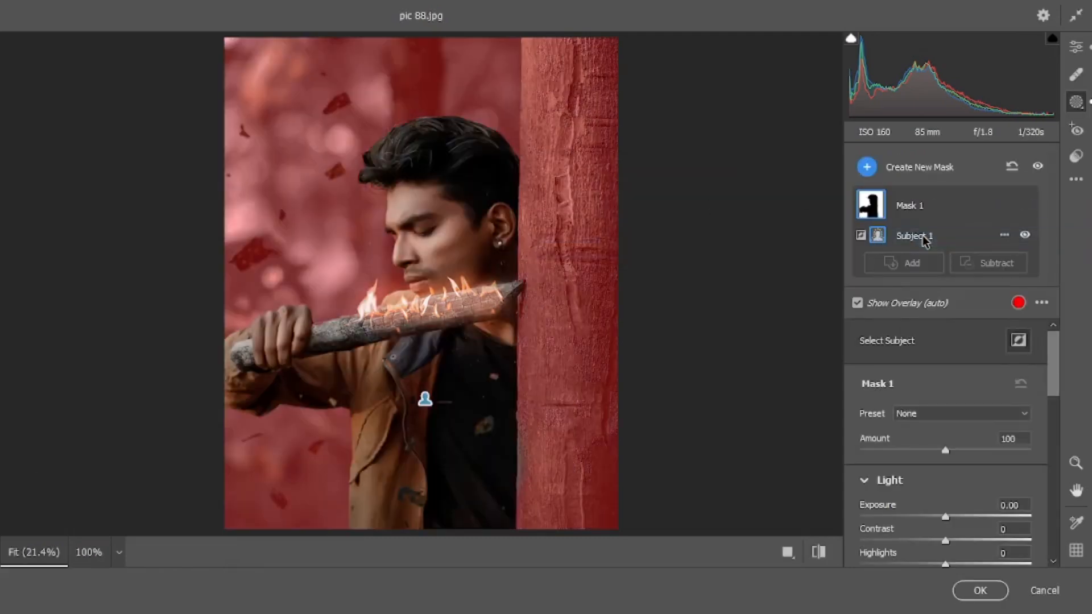
scroll(967, 438, "down", 2)
left_click_drag(945, 420, 936, 428)
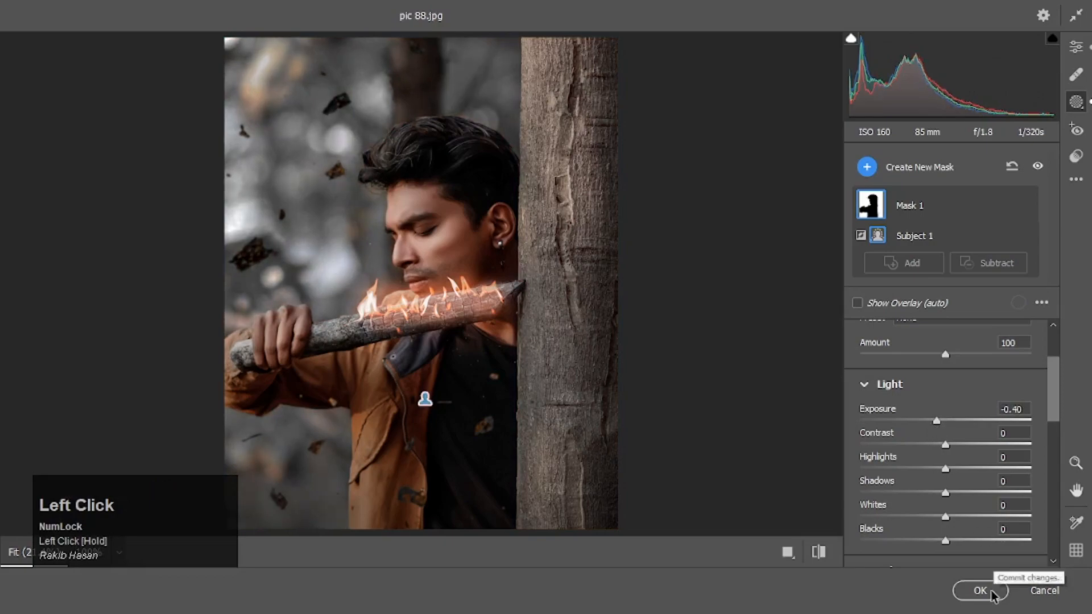
left_click(980, 590)
- Hide Layer 6 down through Layer 1, keeping only Layer 6 copy and the Background visible
scroll(540, 330, "up", 3)
scroll(540, 330, "up", 2)
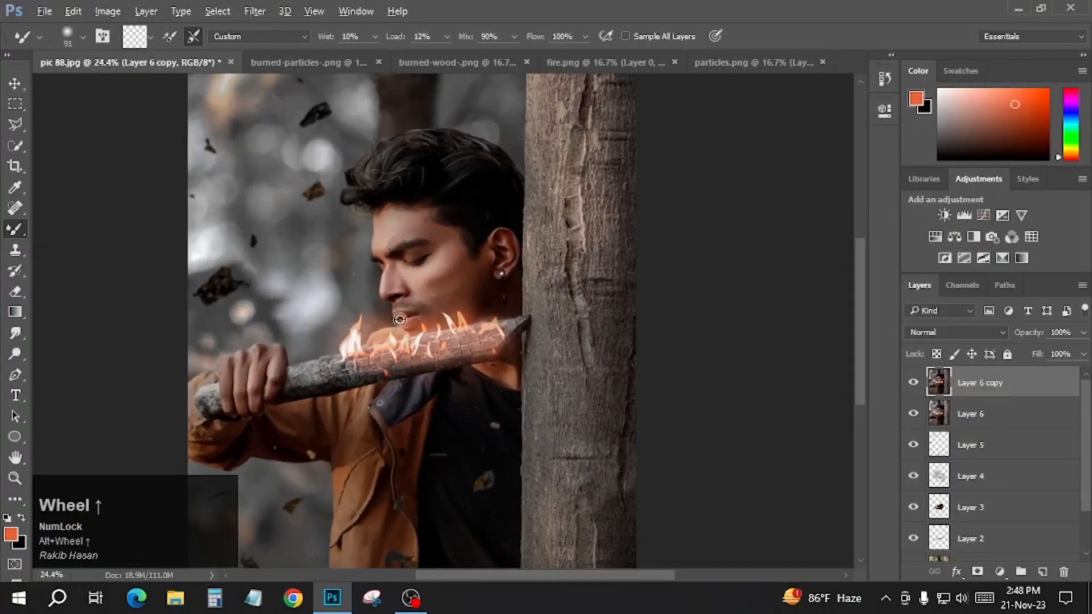
scroll(423, 337, "down", 3)
left_click(912, 435)
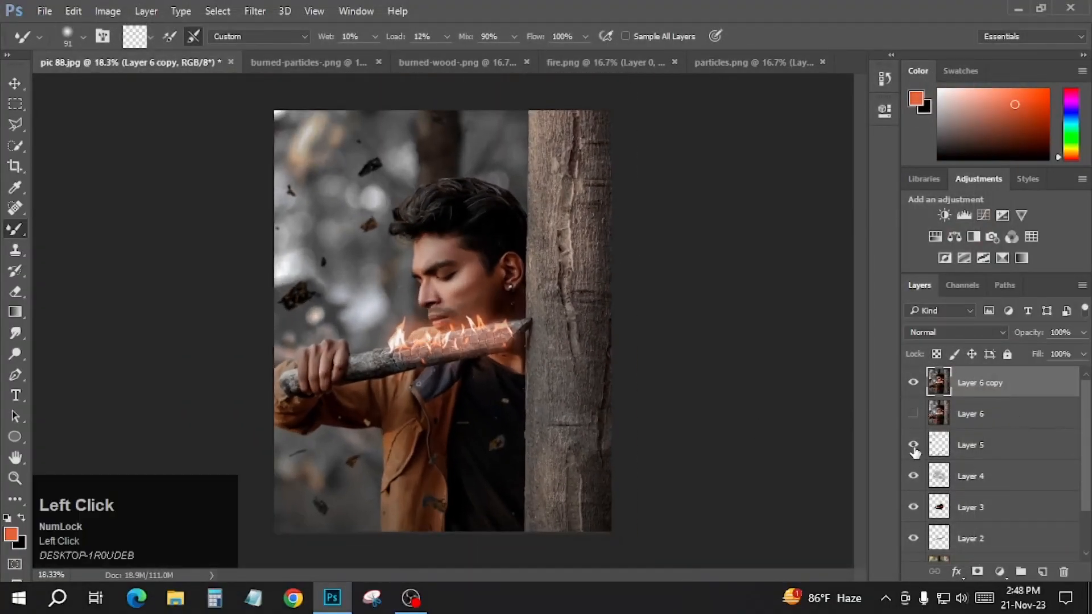
scroll(913, 478, "down", 2)
left_click(912, 514)
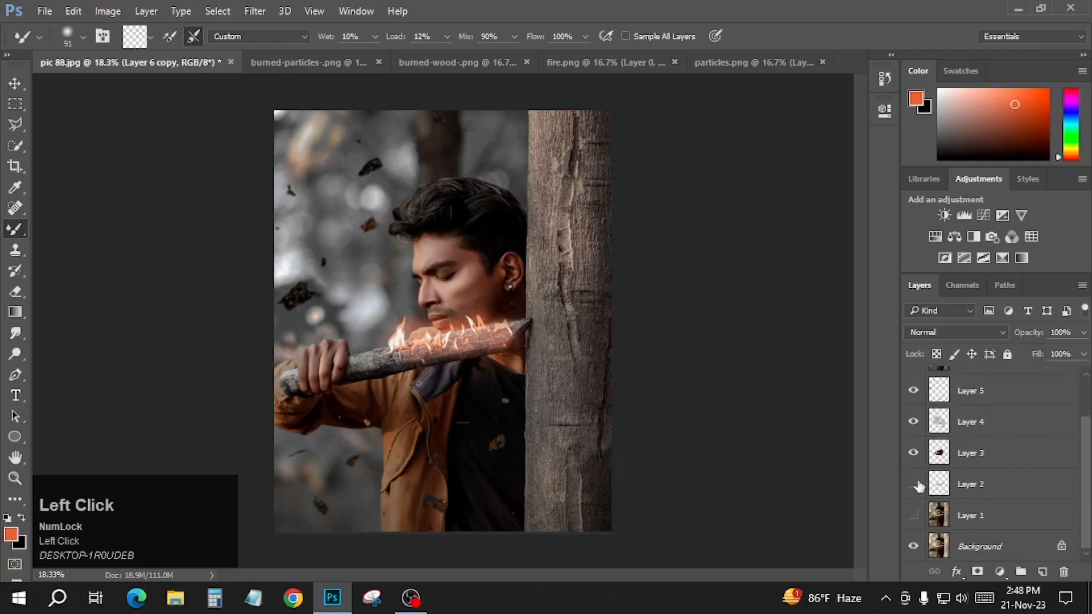
- Toggle the visibility of Layer 6 copy to compare the finished edit with the original photo, and inspect the face and fire up close
scroll(913, 405, "up", 2)
left_click(914, 384)
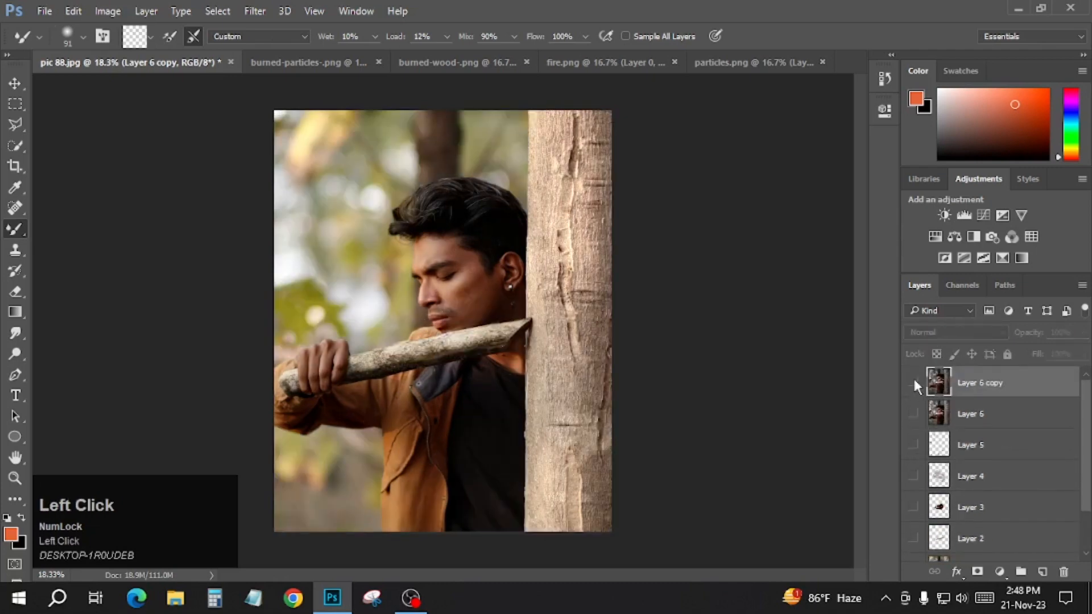
left_click(914, 384)
left_click(913, 384)
left_click(913, 384)
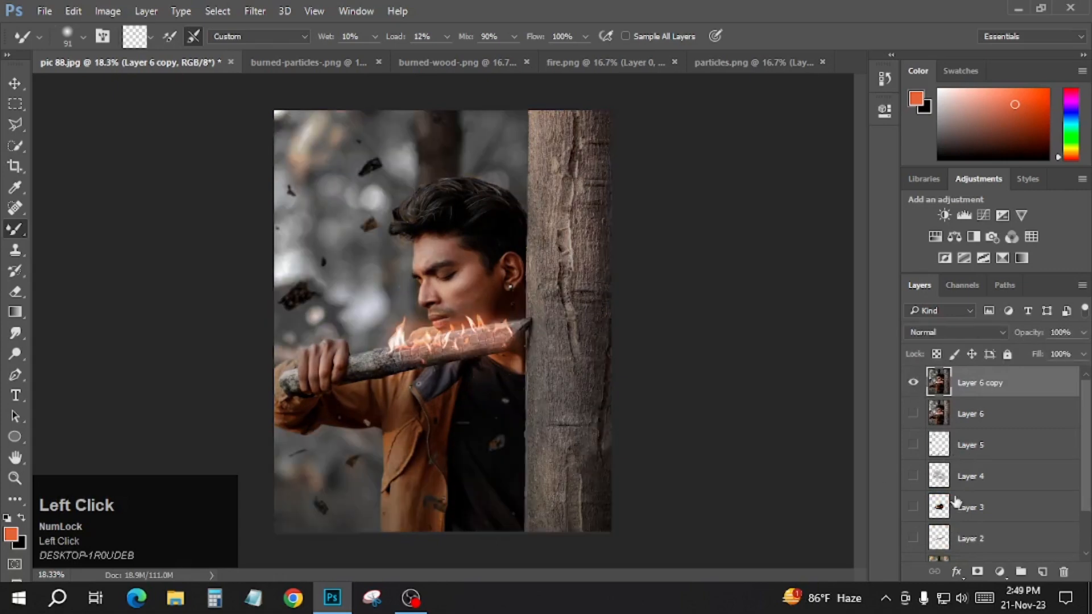
scroll(443, 319, "up", 5)
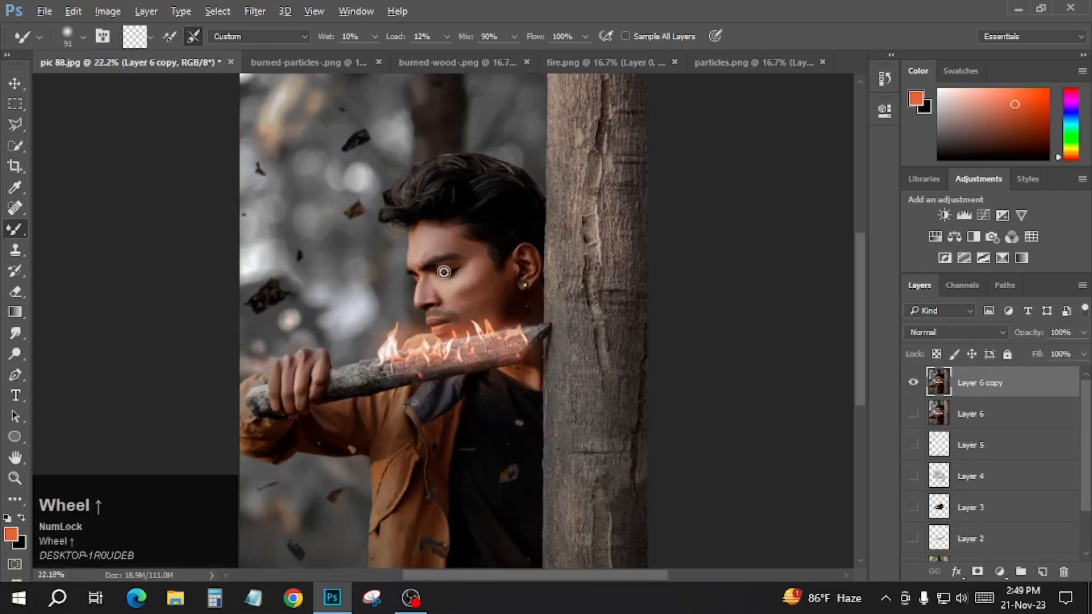
scroll(544, 309, "down", 3)
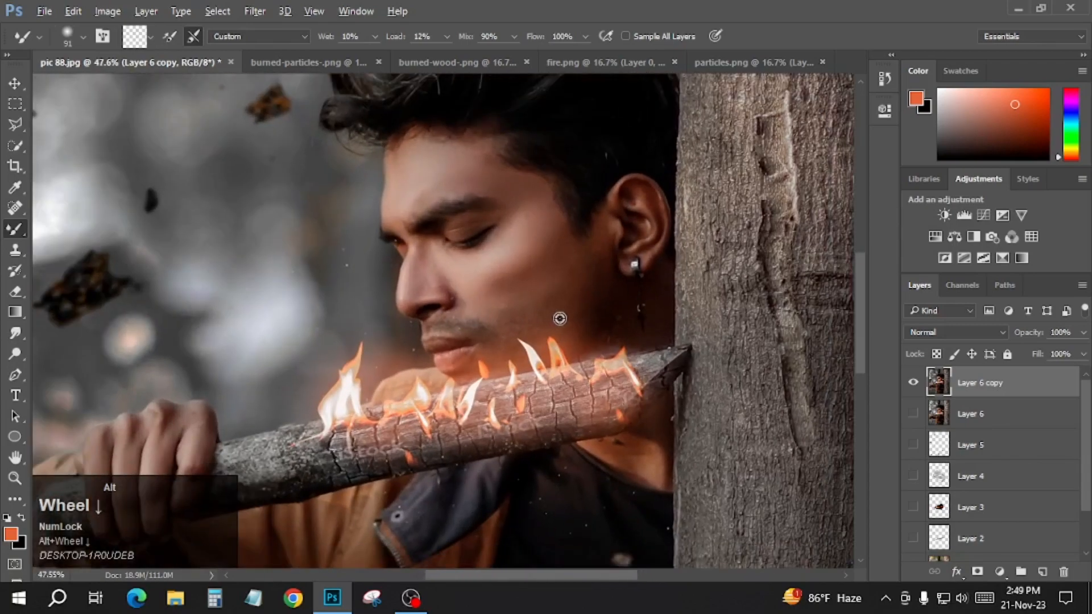